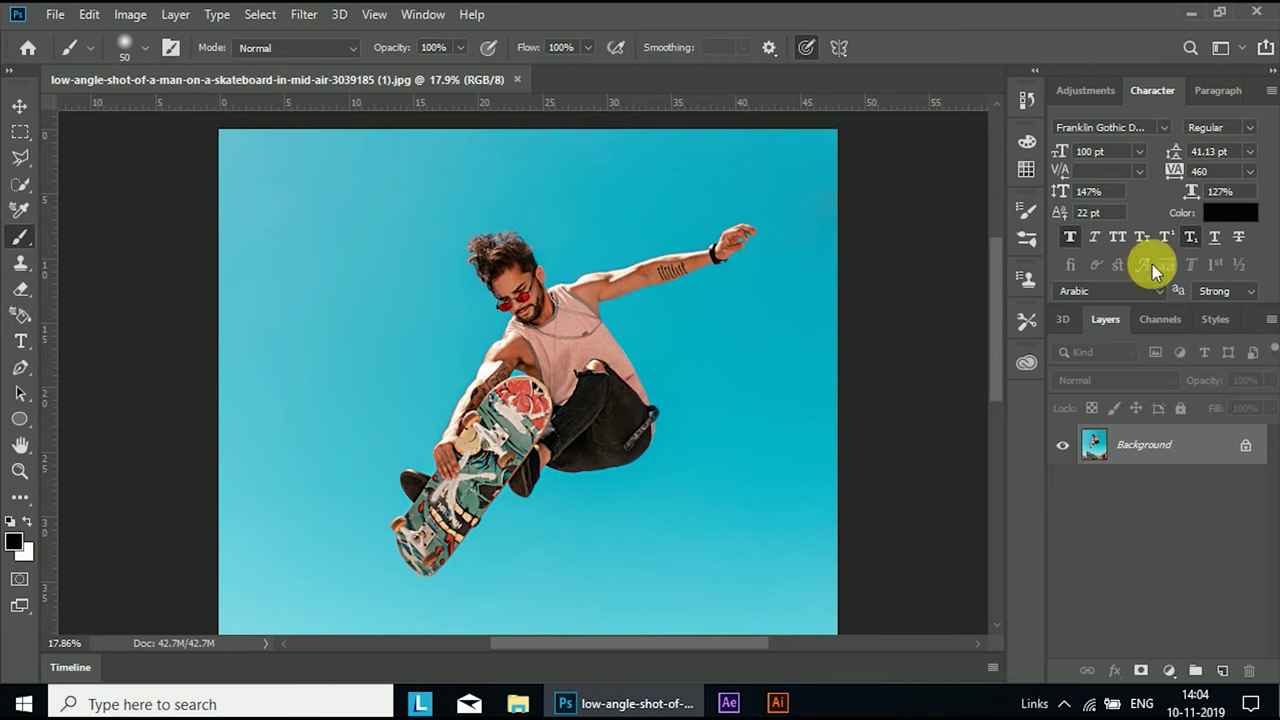
Unlock the skater photo's Background layer and open the karobar Nepal flag image from Downloads.
click(1250, 450)
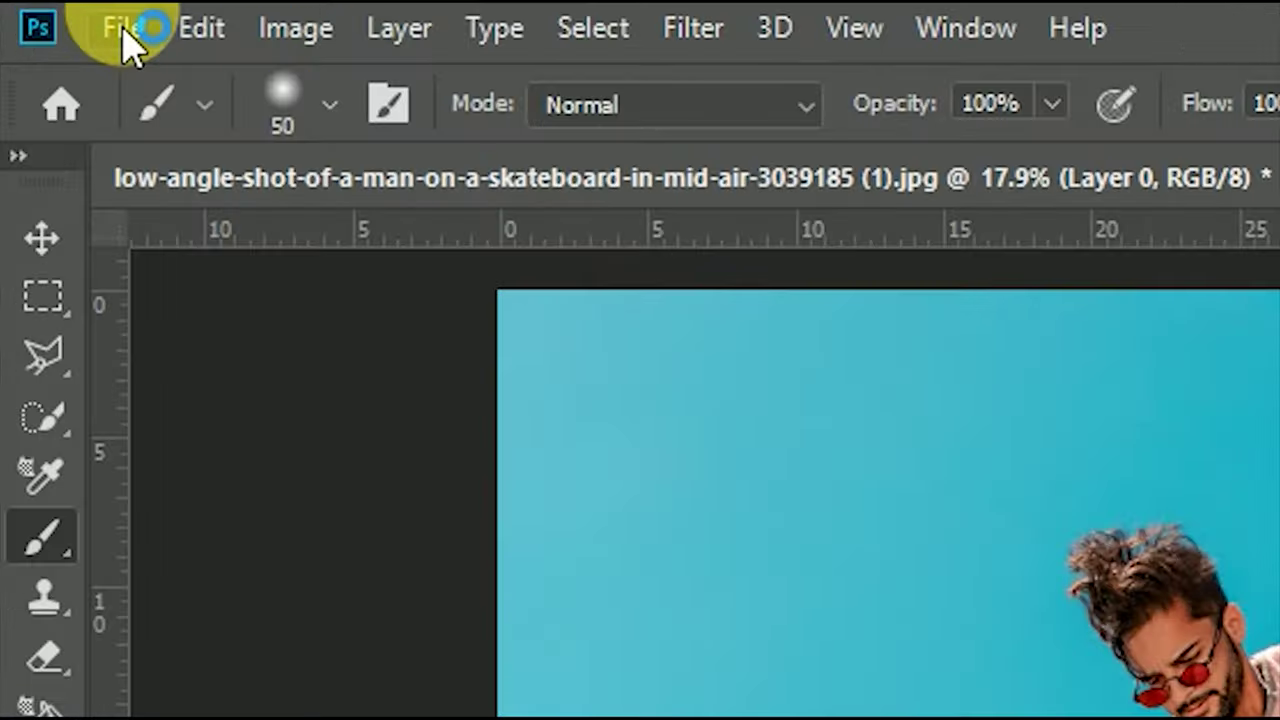
click(99, 21)
click(130, 112)
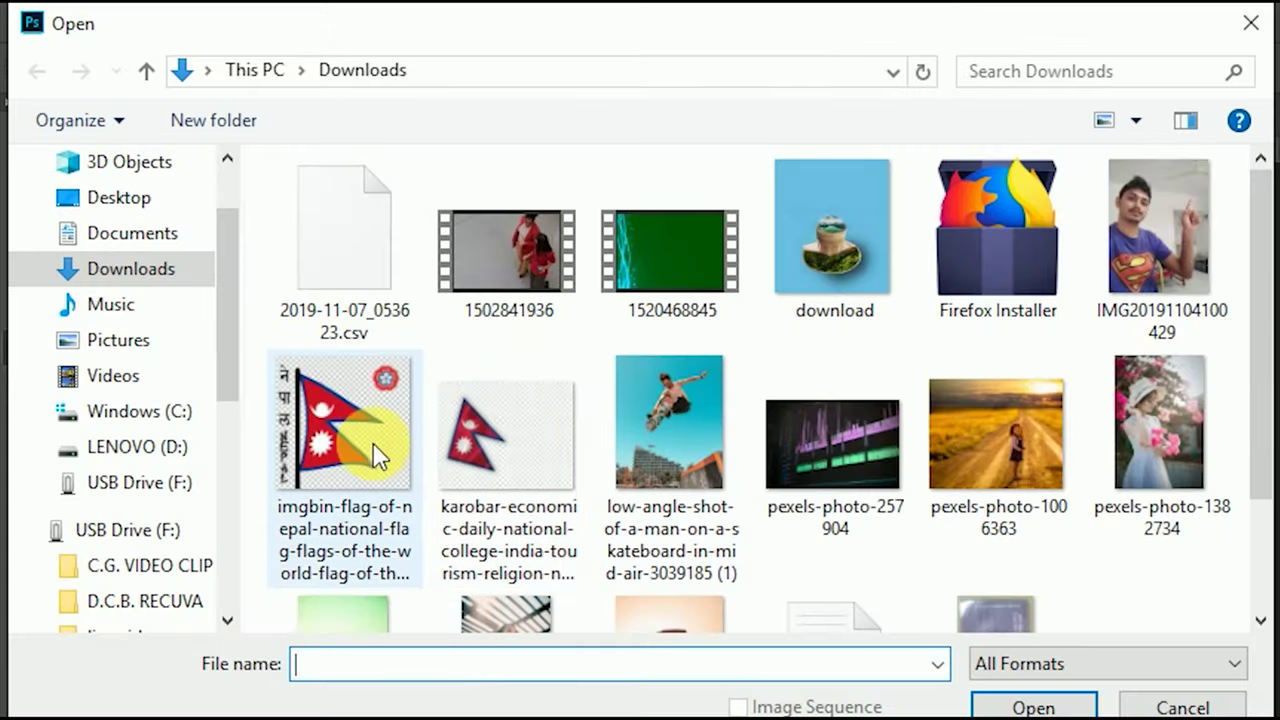
click(530, 482)
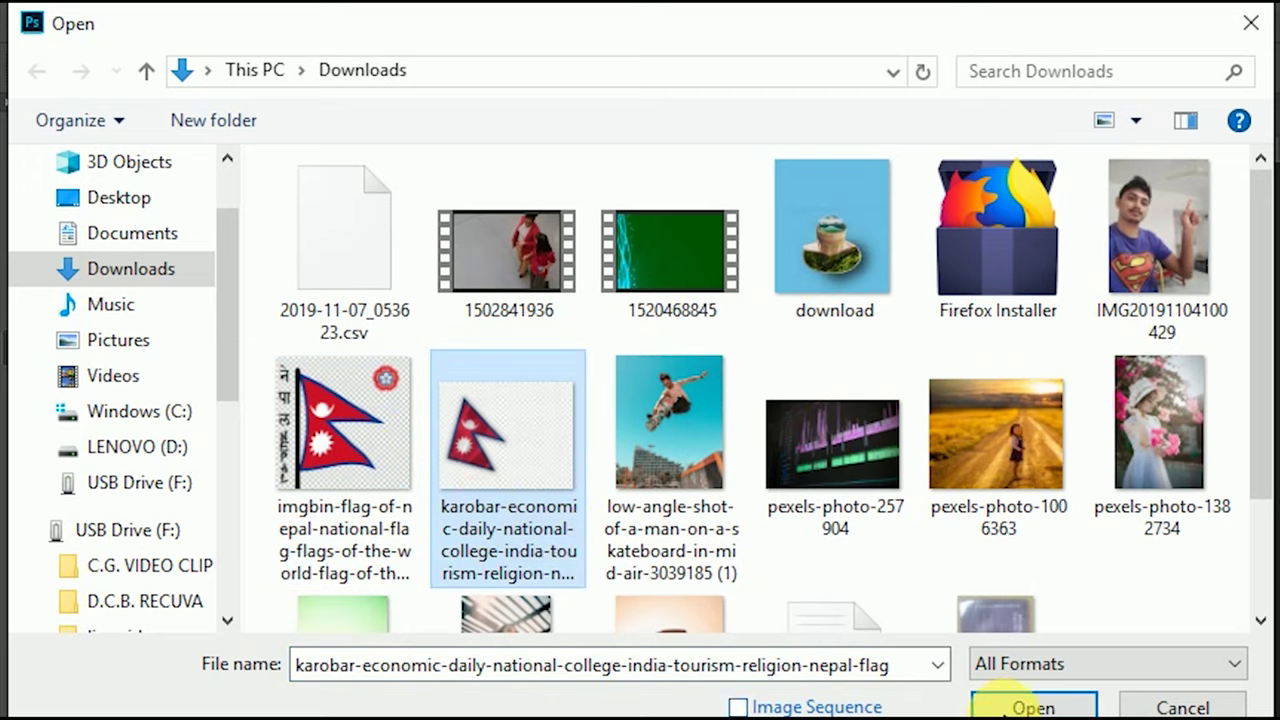
click(1005, 708)
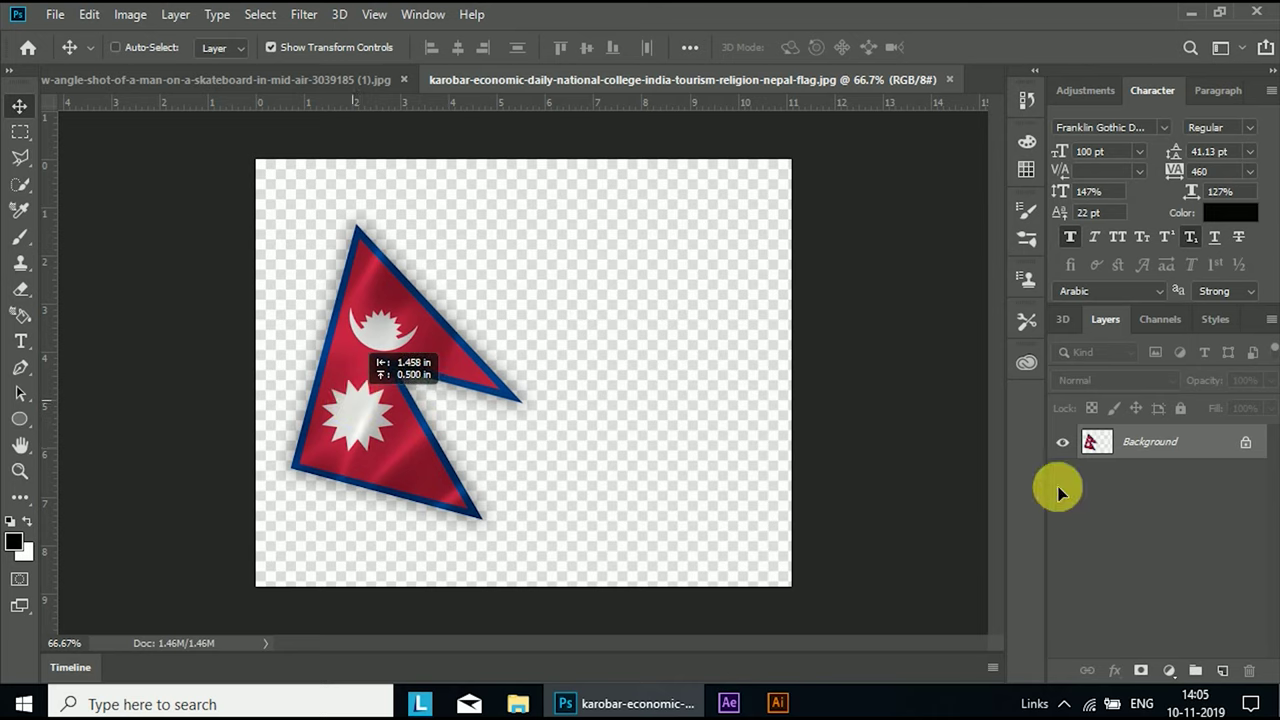
Unlock the flag's Background layer and drag it into the skater photo as Layer 1.
drag(425, 432, 1090, 515)
click(829, 320)
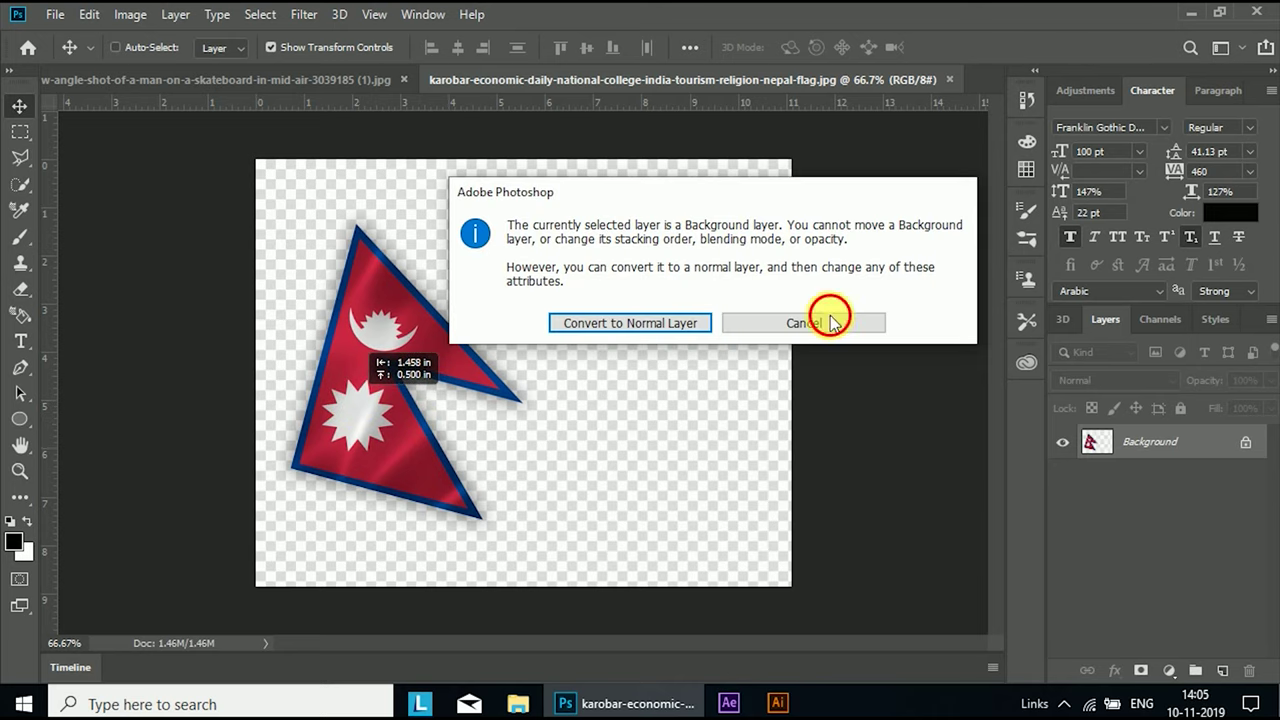
click(1245, 443)
mouse_move(415, 415)
mouse_down()
mouse_move(251, 71)
mouse_move(238, 83)
mouse_move(470, 470)
mouse_up()
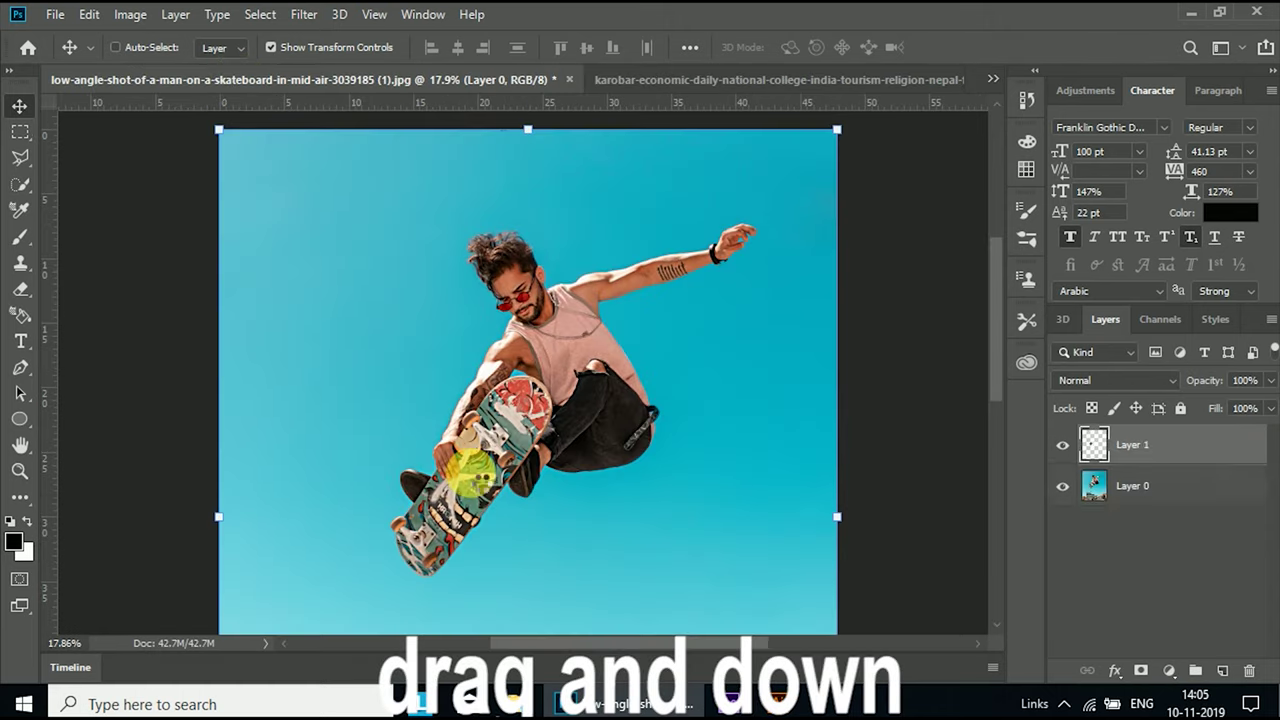
Free-transform the flag to about −13° and move it over the skateboard's top.
scroll(478, 483, down, 1)
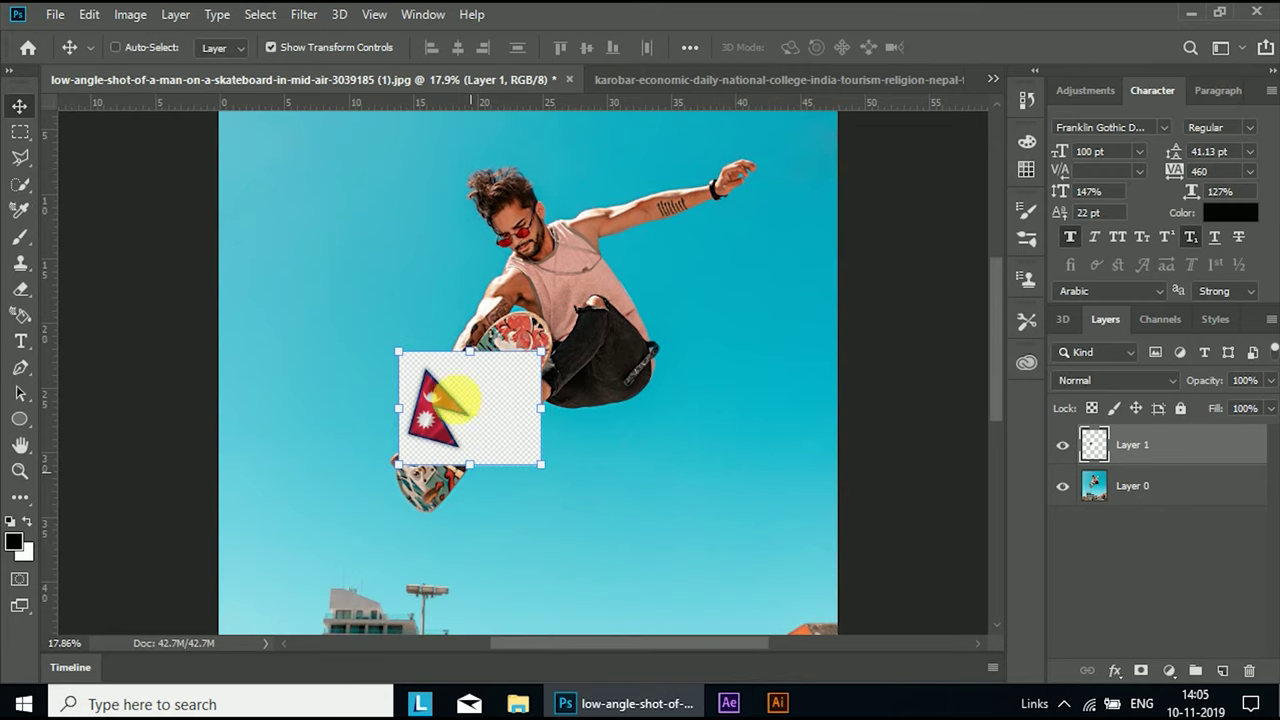
scroll(455, 398, up, 2)
scroll(455, 398, up, 1)
key(ctrl+t)
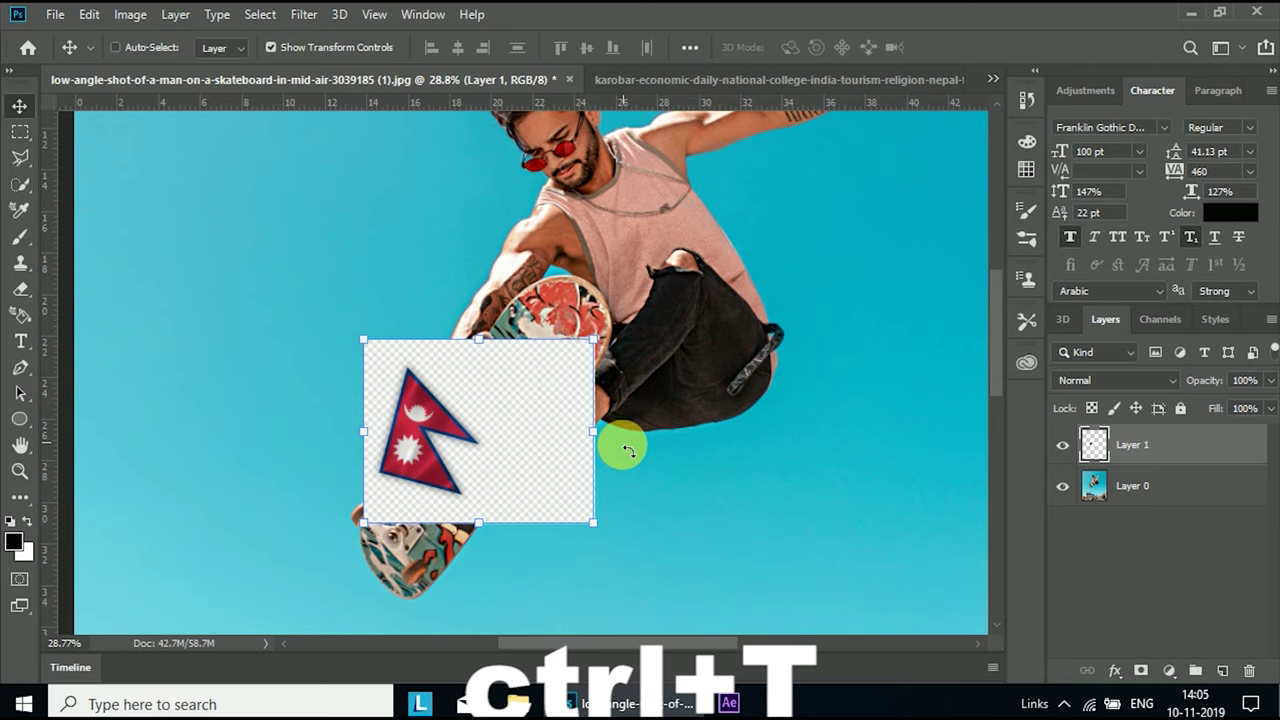
mouse_move(429, 443)
mouse_down()
mouse_move(566, 393)
mouse_move(535, 463)
mouse_up()
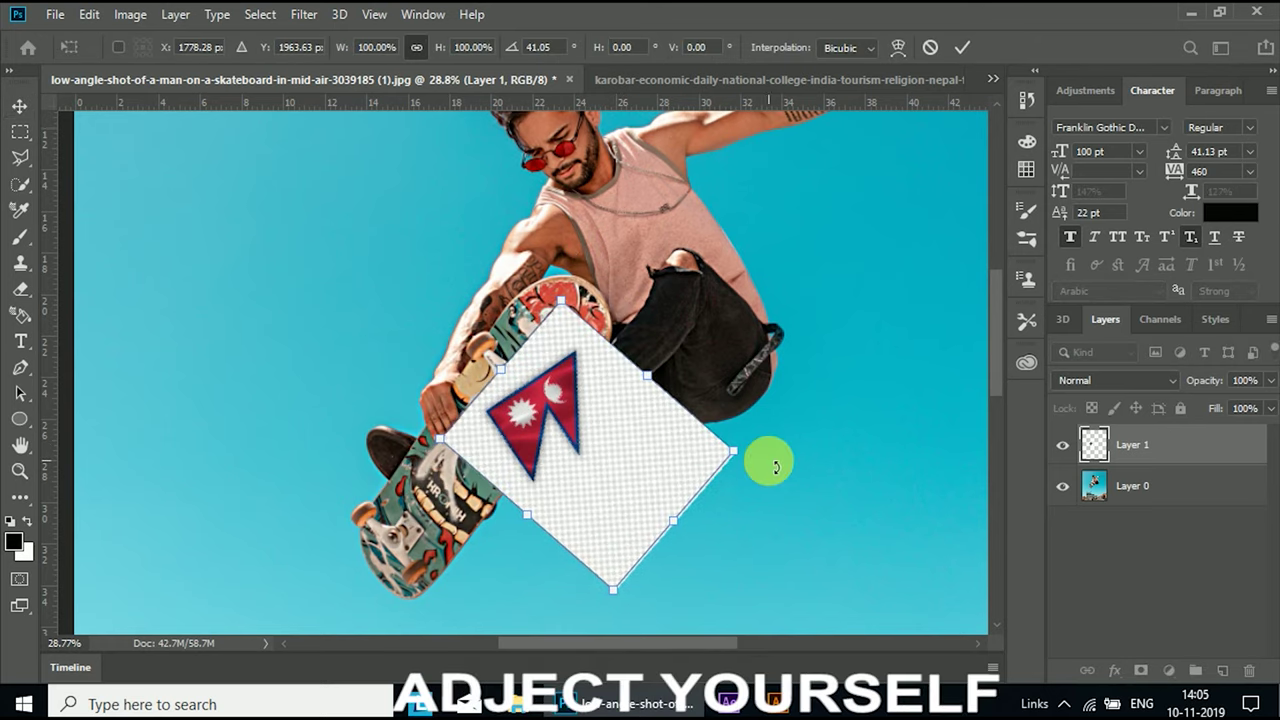
drag(766, 417, 734, 330)
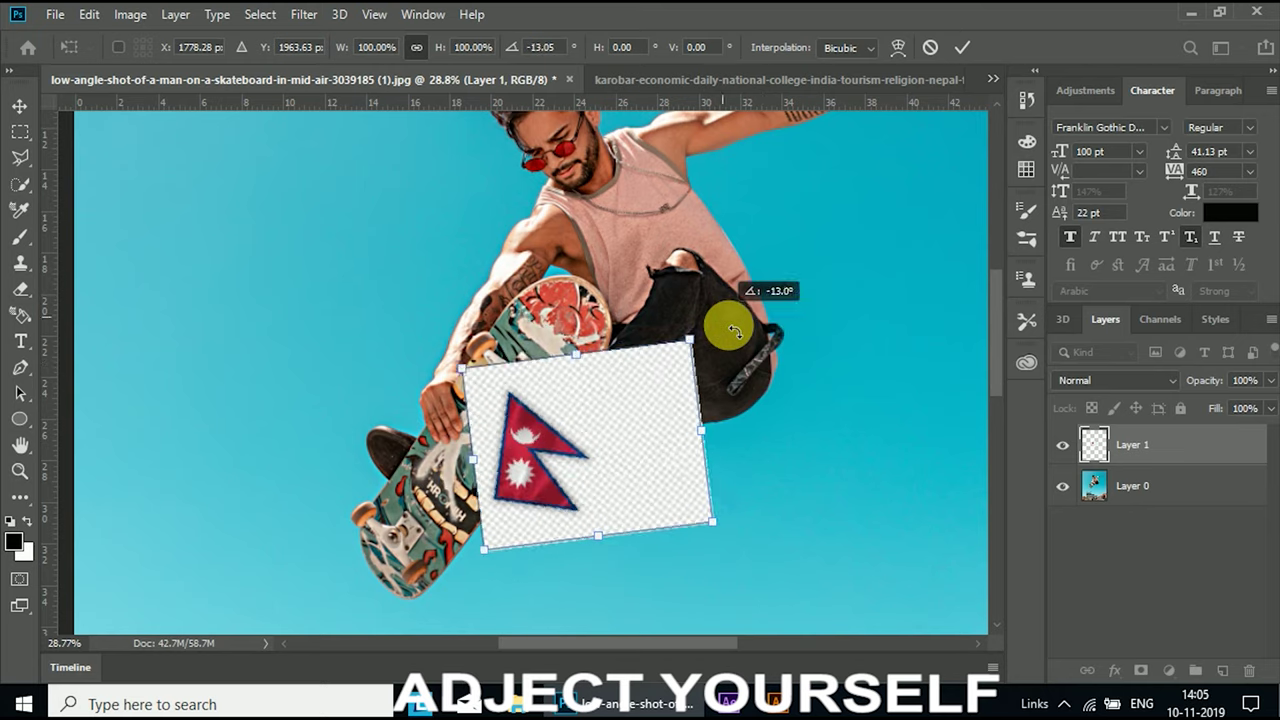
drag(609, 443, 613, 416)
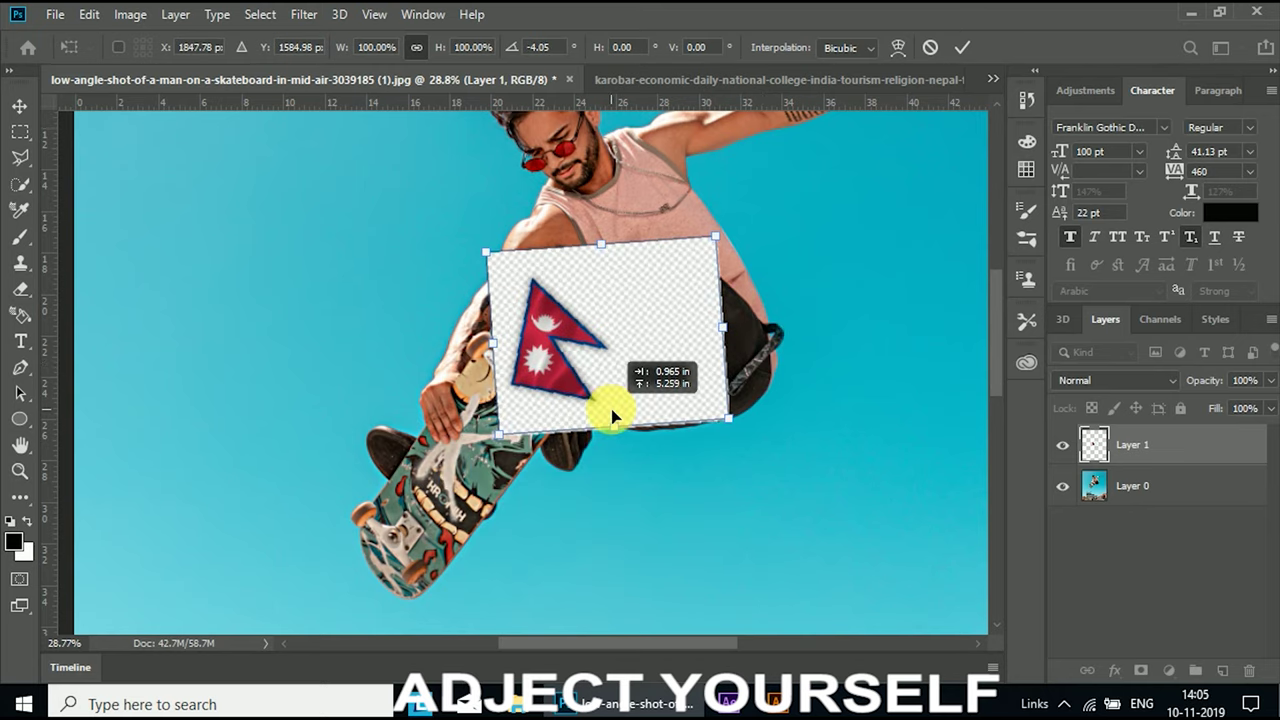
click(962, 47)
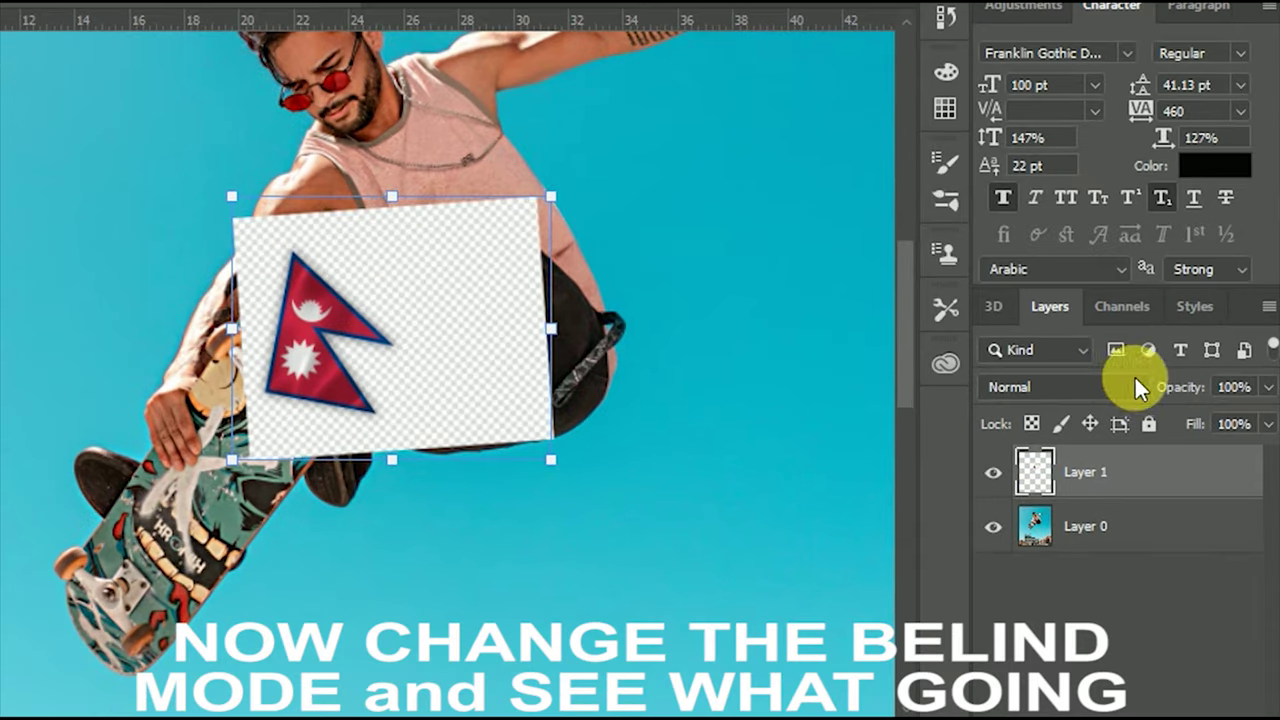
Set Layer 1's blend mode to Darker Color.
click(1139, 384)
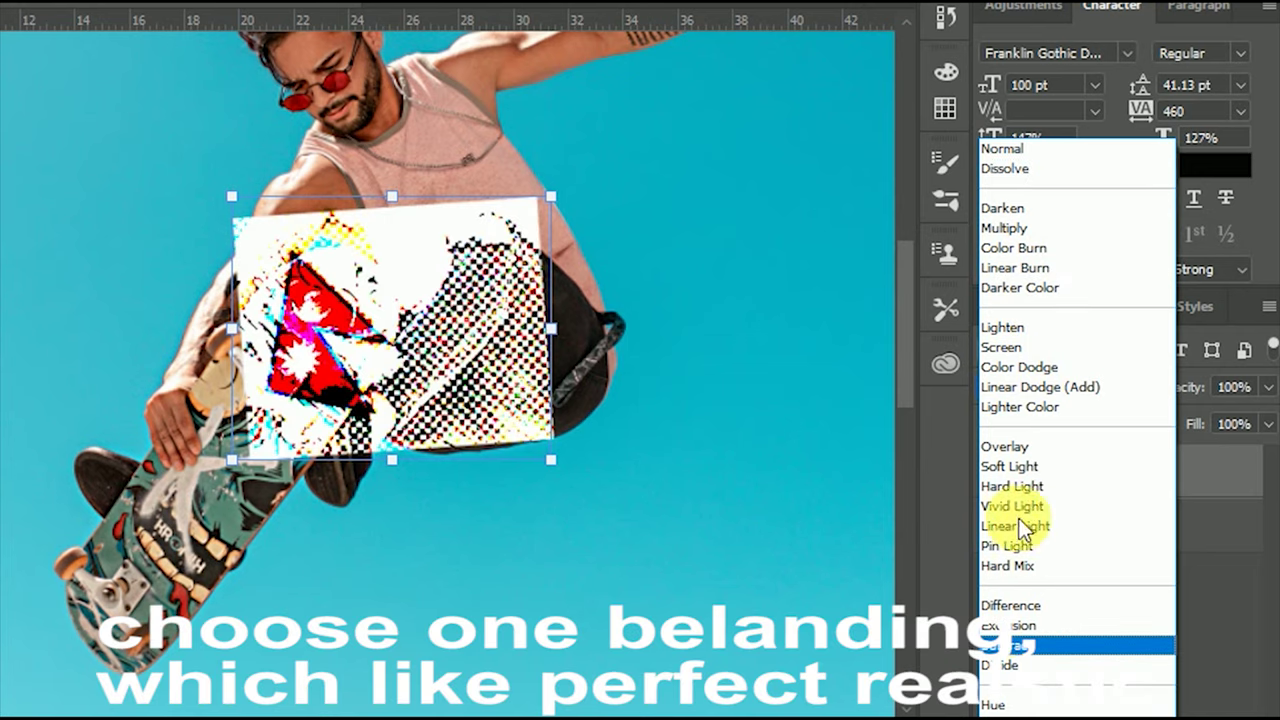
click(1020, 287)
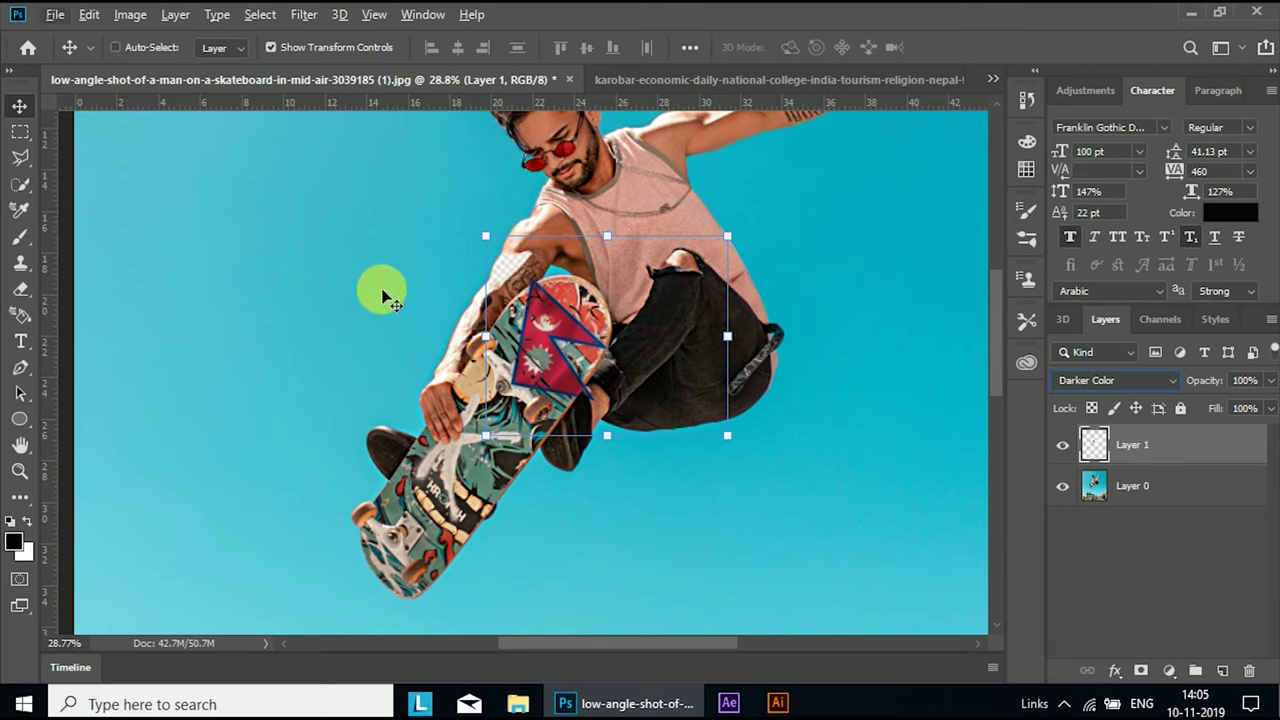
click(1090, 486)
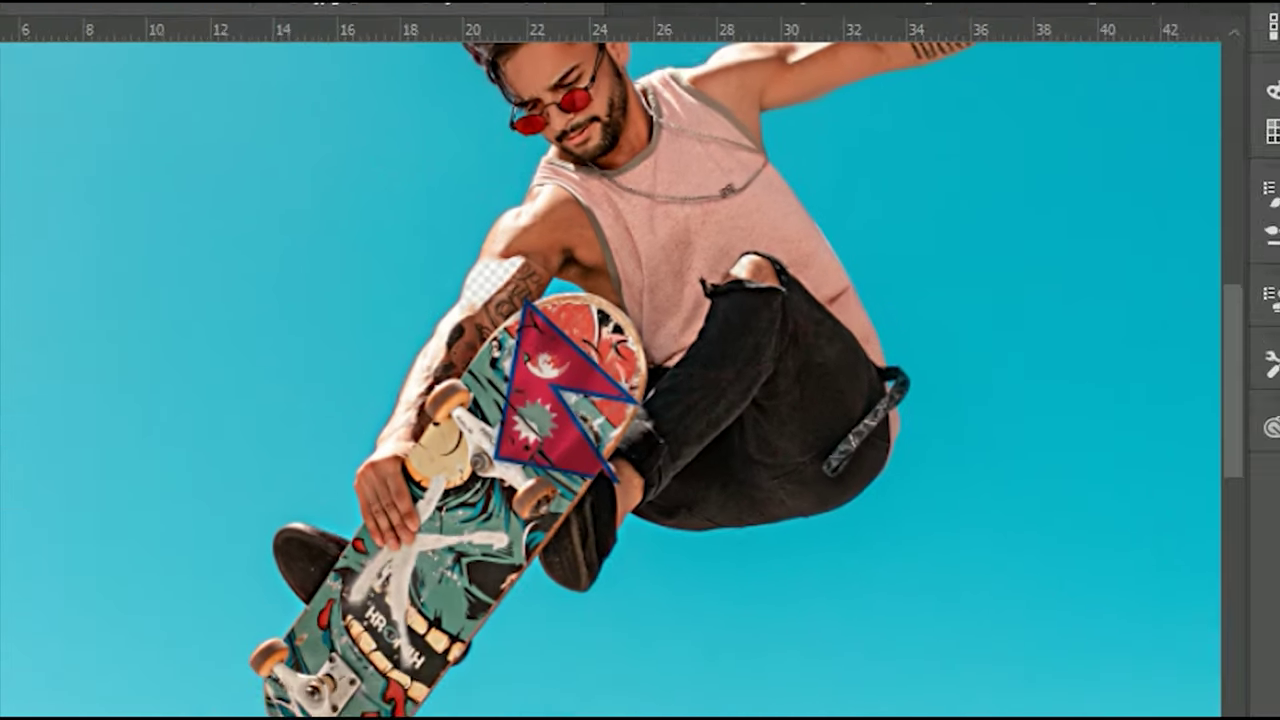
click(1066, 443)
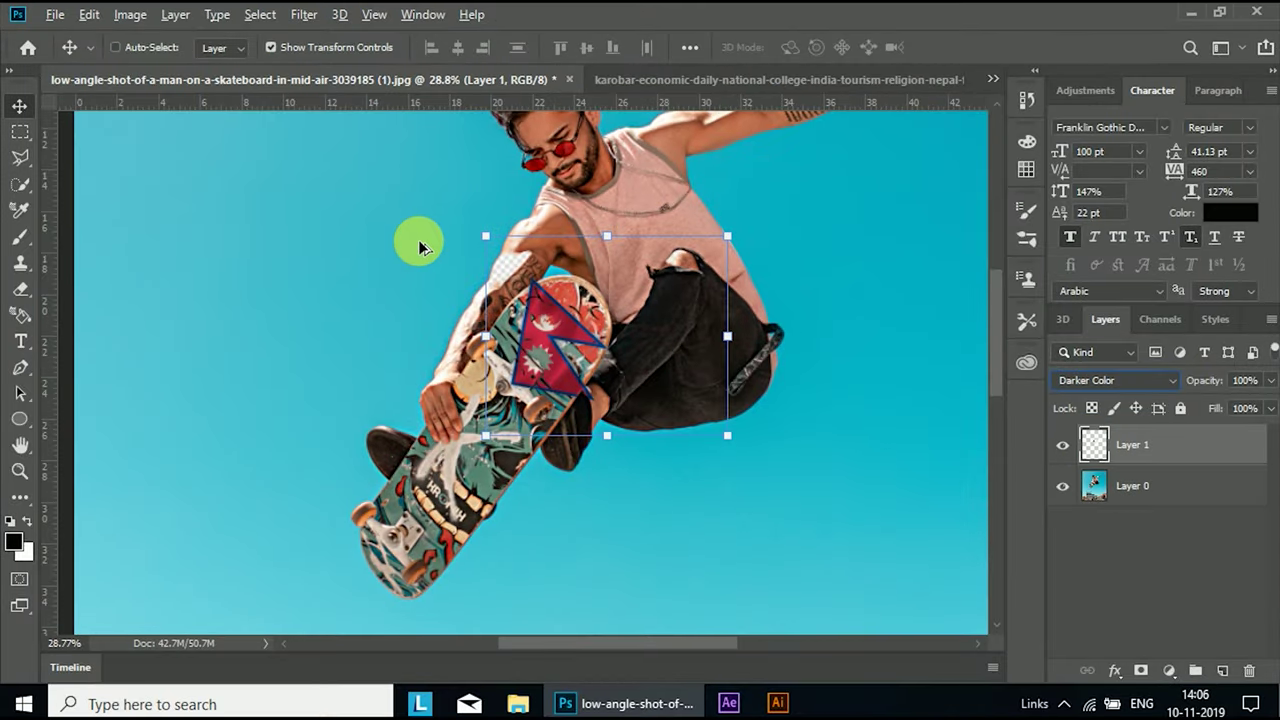
click(513, 212)
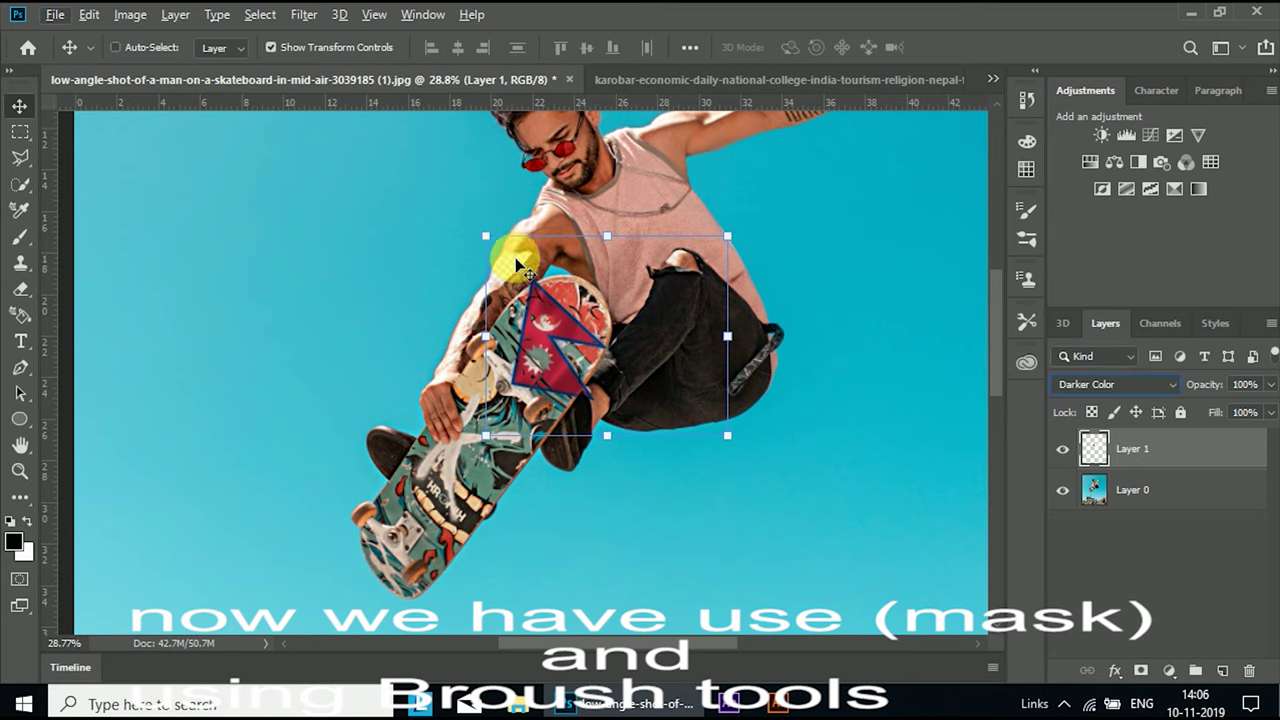
click(755, 513)
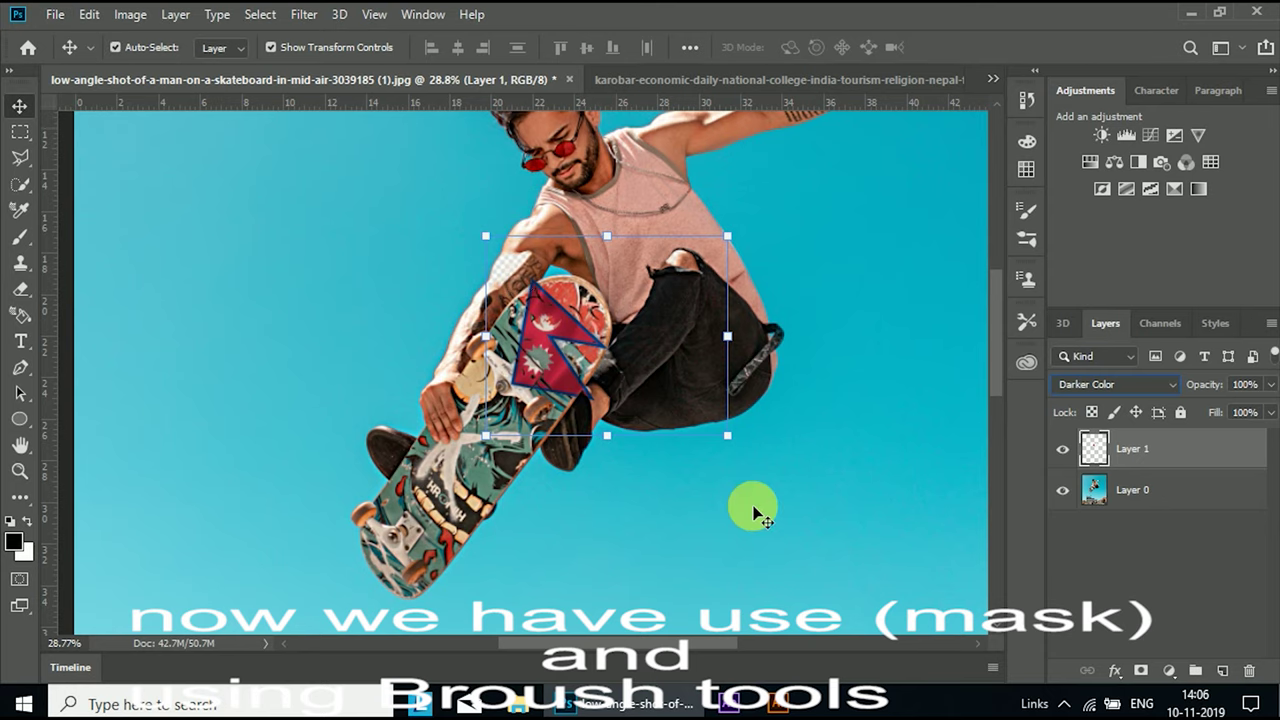
scroll(755, 513, up, 1)
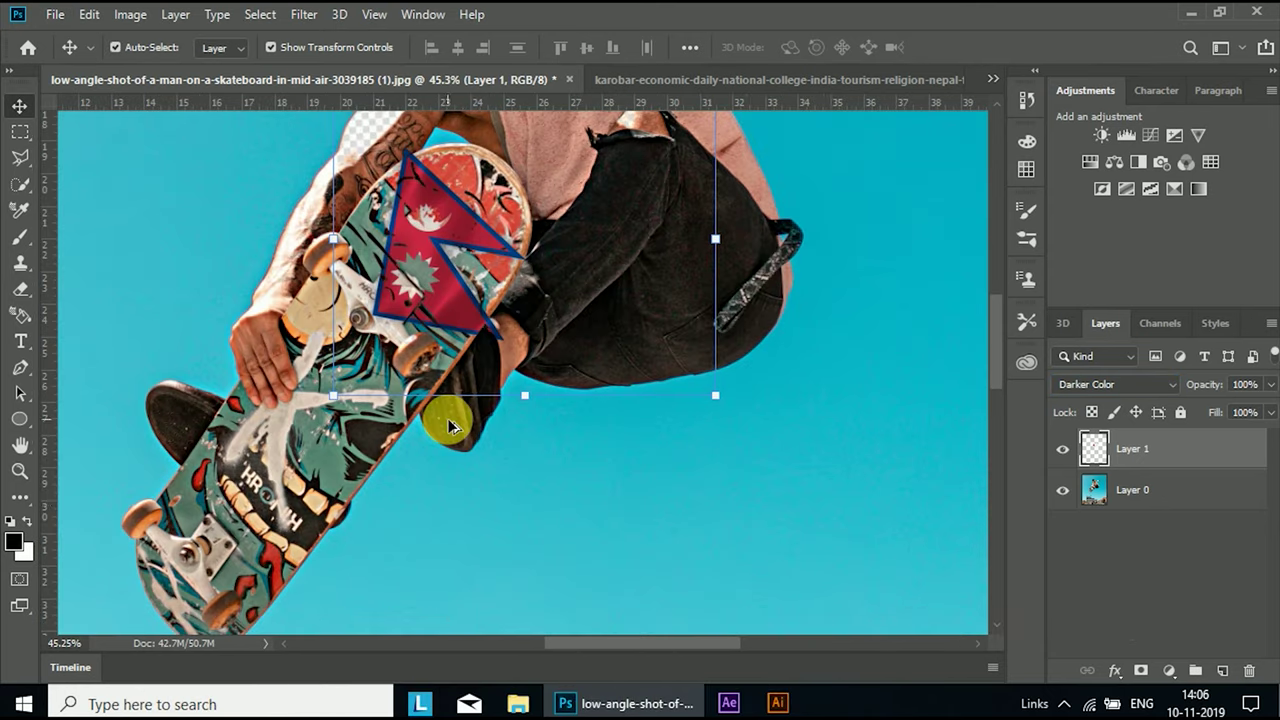
scroll(449, 420, up, 1)
drag(311, 192, 485, 467)
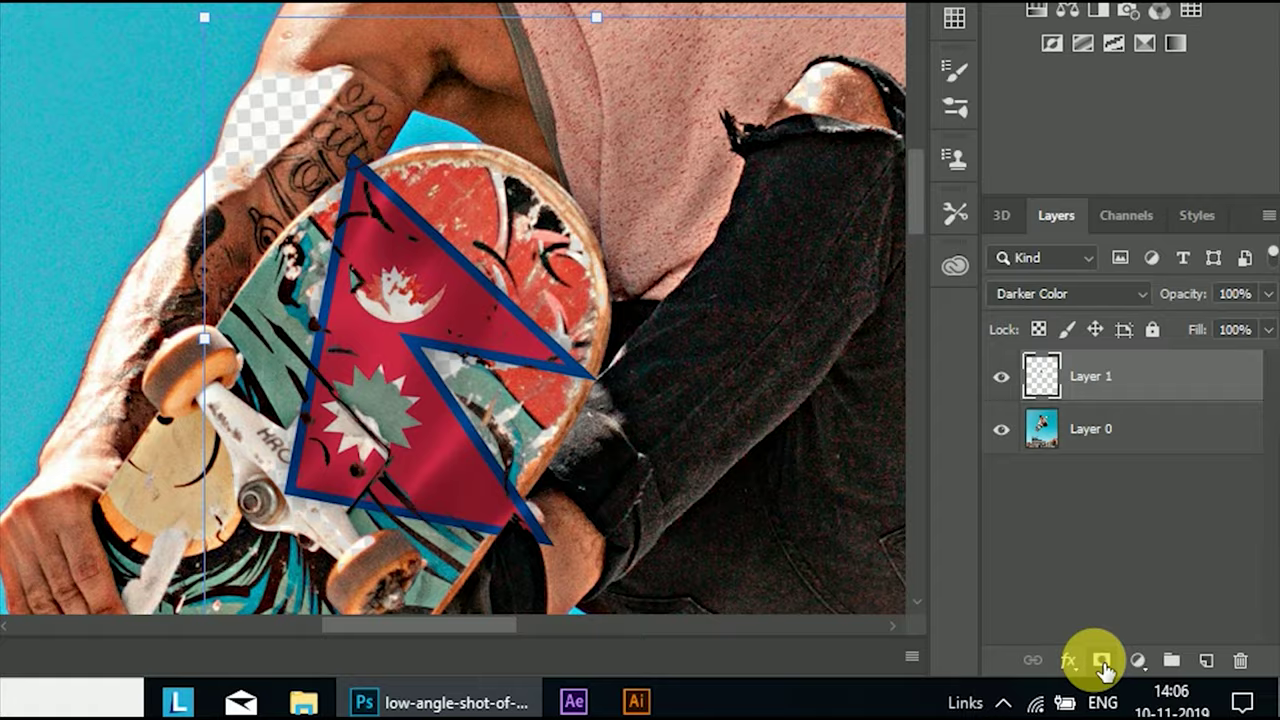
Add a layer mask to Layer 1 and brush black over the front truck.
click(1084, 655)
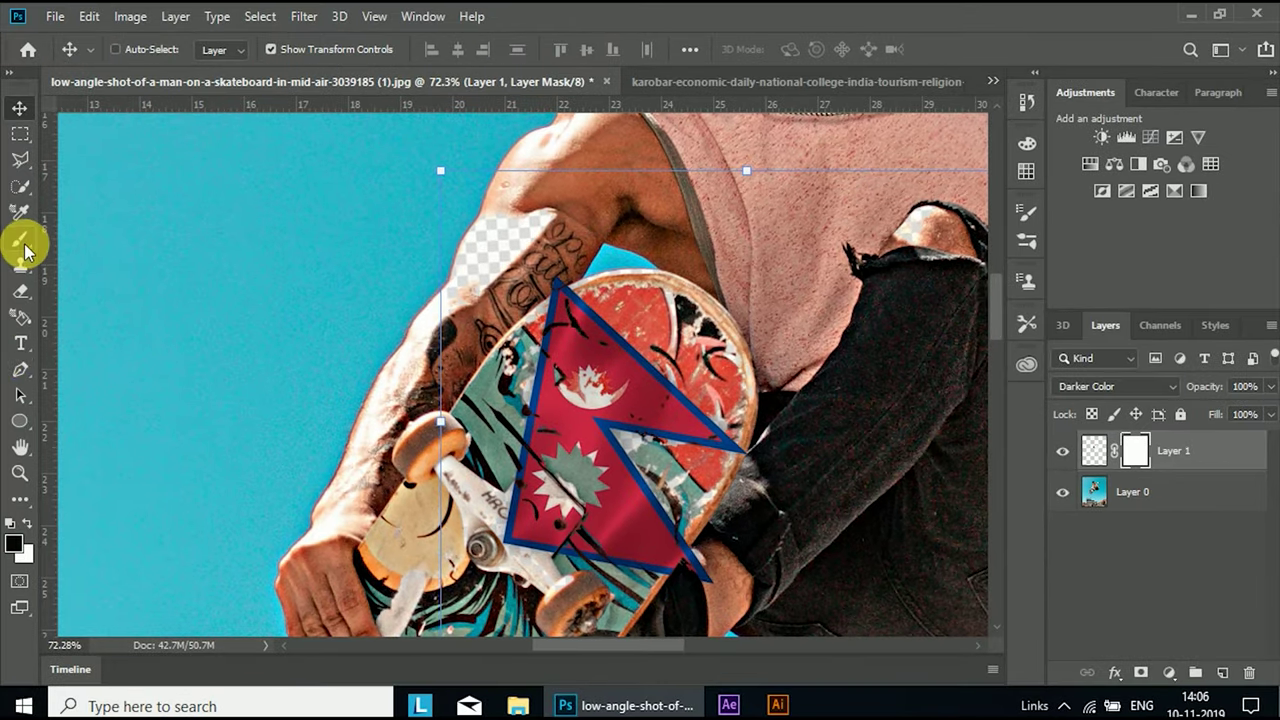
key(b)
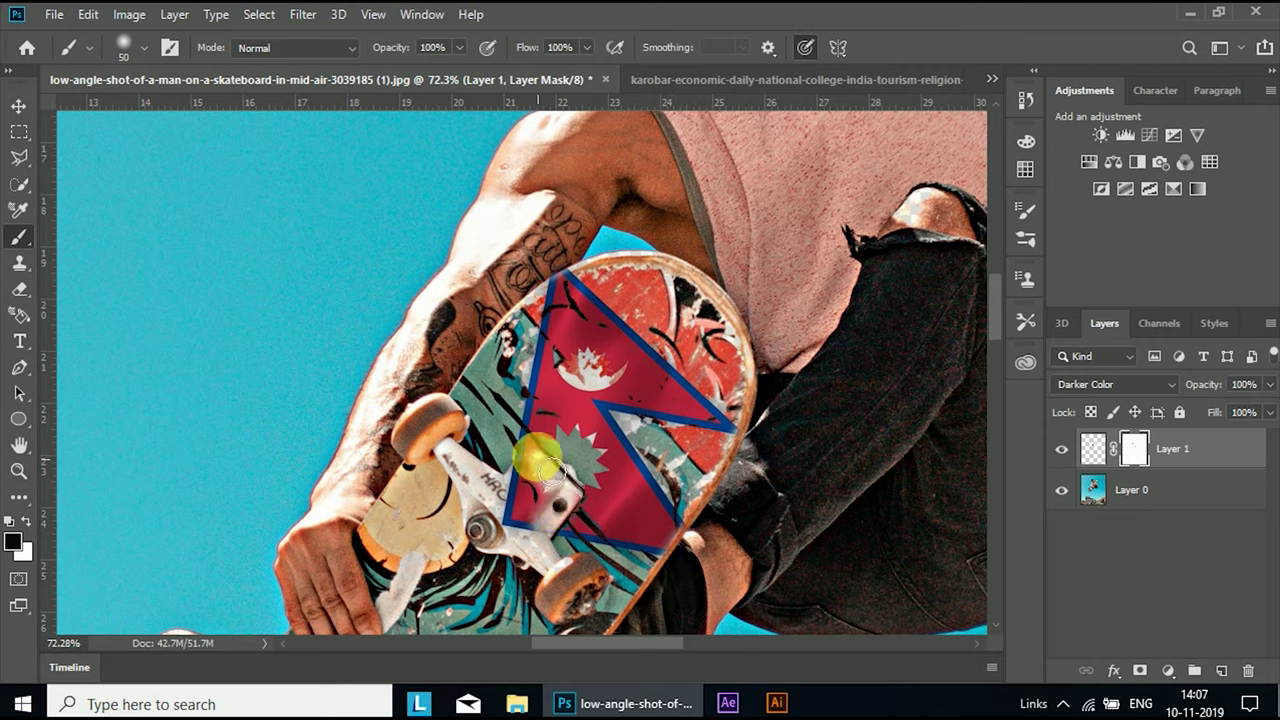
drag(537, 492, 550, 540)
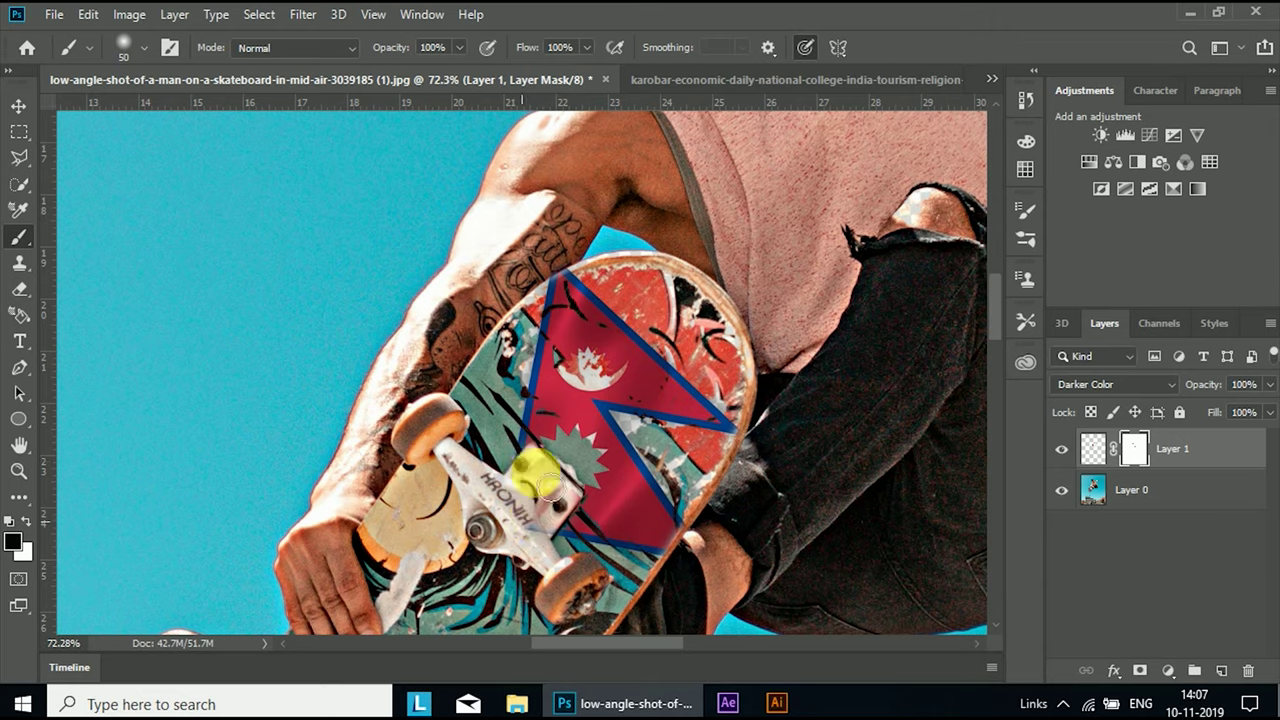
scroll(545, 543, down, 1)
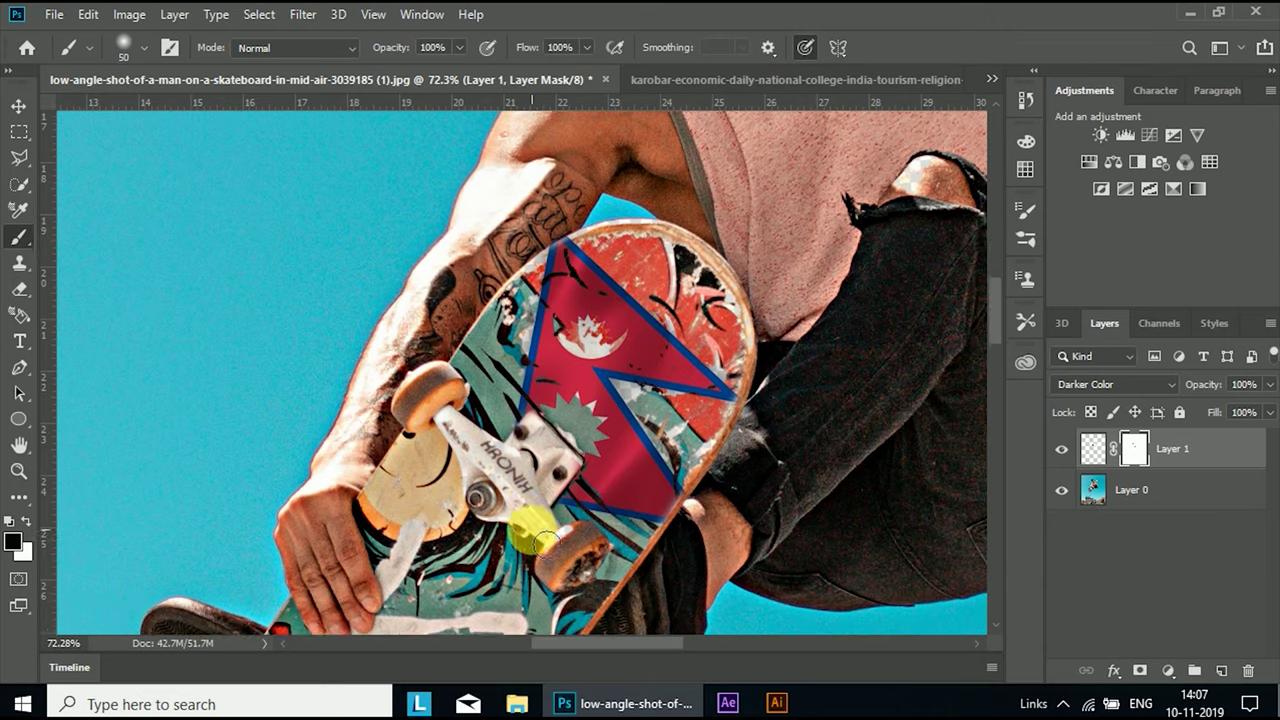
scroll(545, 543, down, 1)
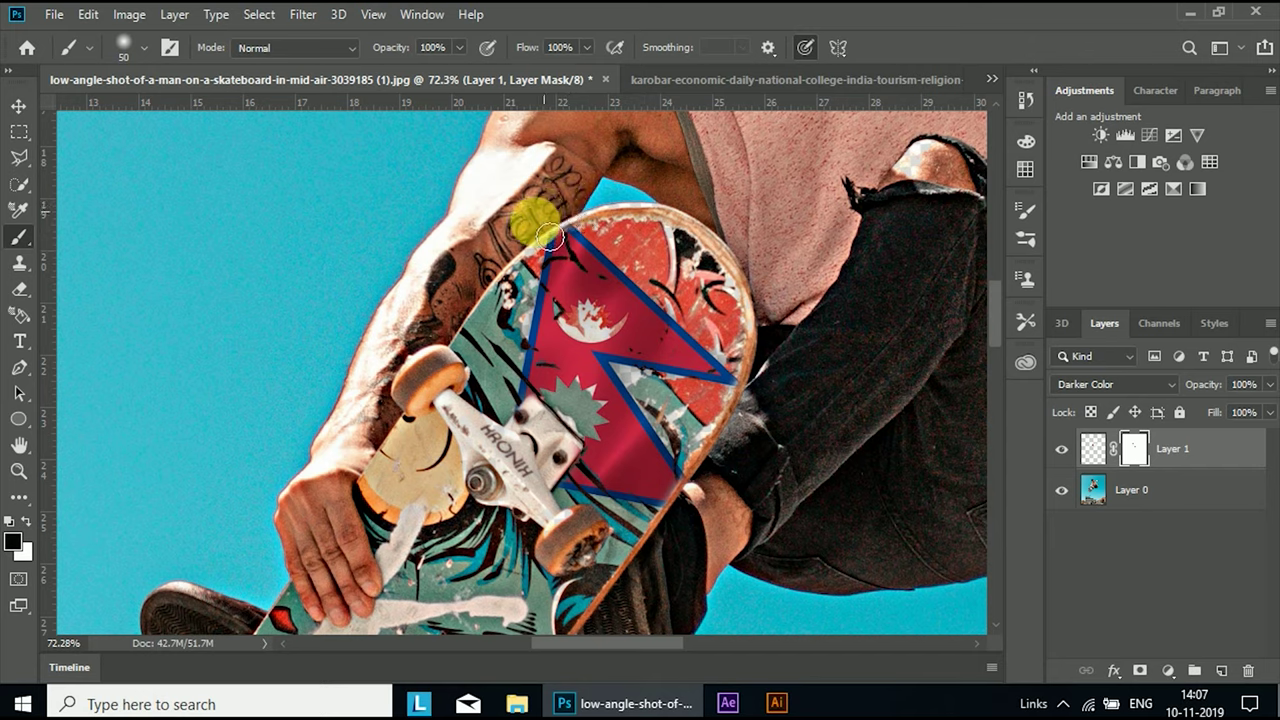
scroll(436, 272, down, 5)
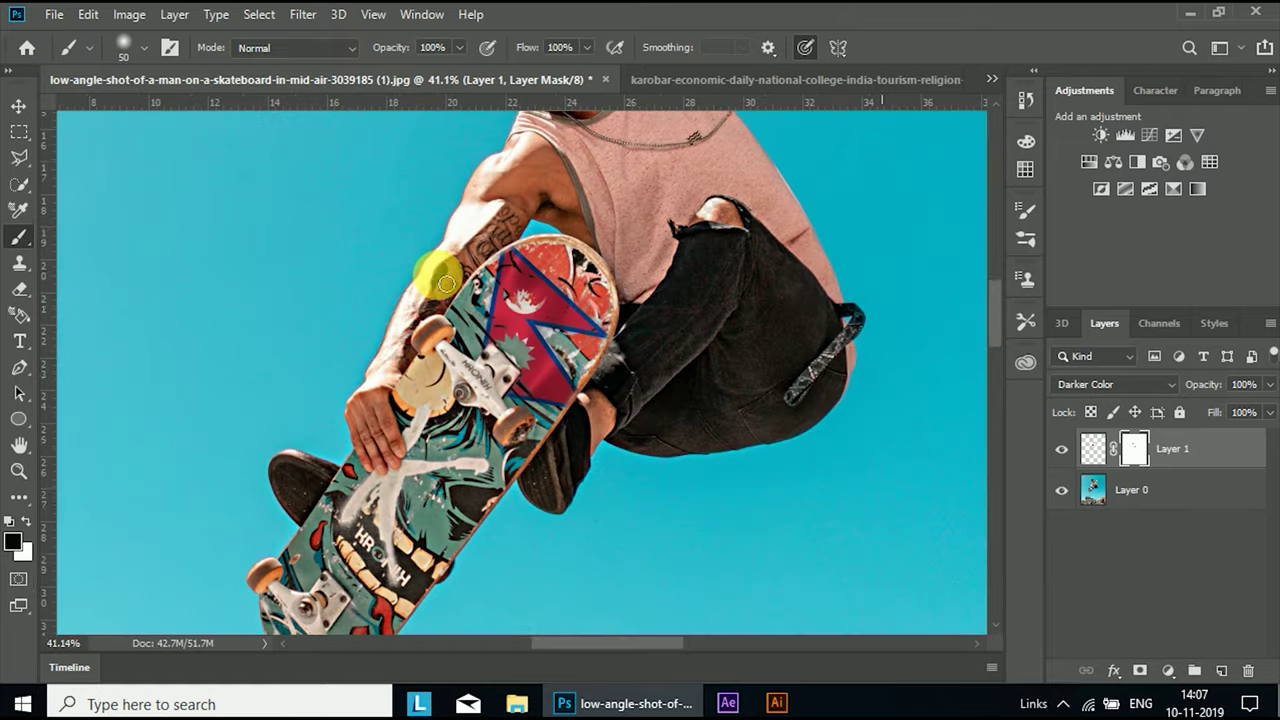
scroll(436, 272, down, 1)
scroll(437, 277, down, 2)
scroll(447, 381, up, 2)
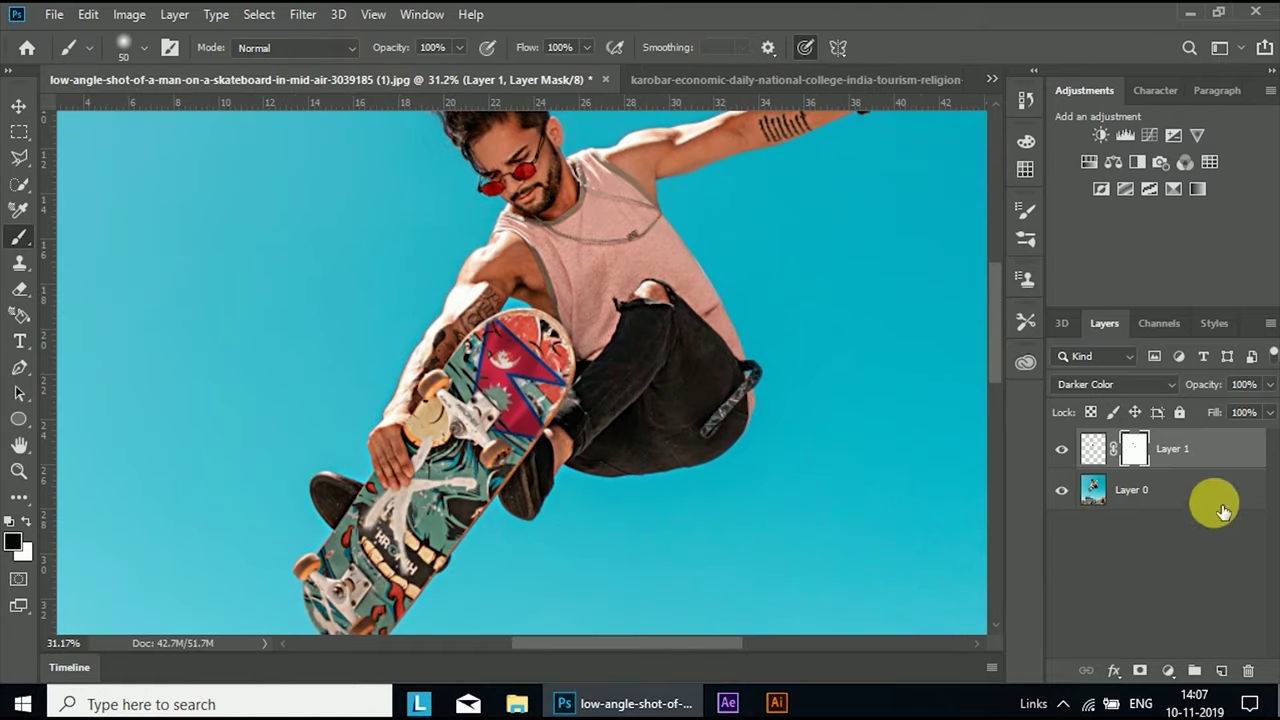
Duplicate Layer 1 as Layer 1 copy and move it down the skateboard.
click(1096, 452)
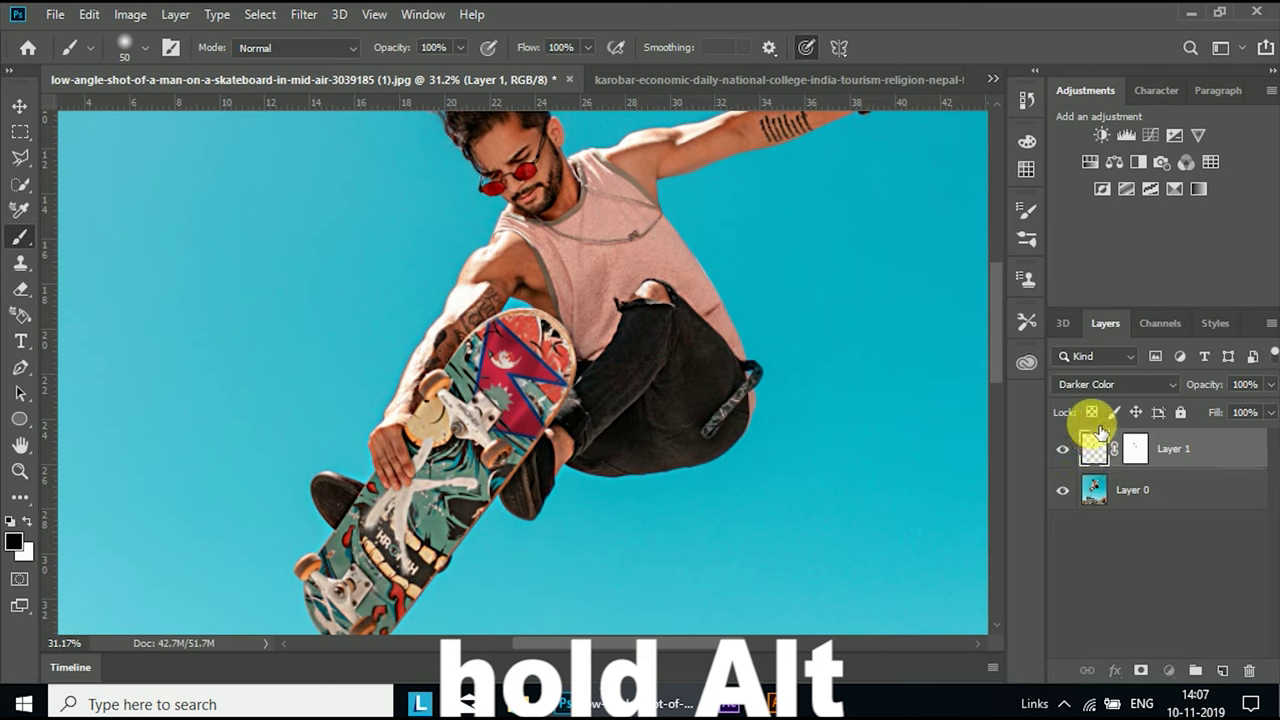
drag(1100, 432, 1103, 492)
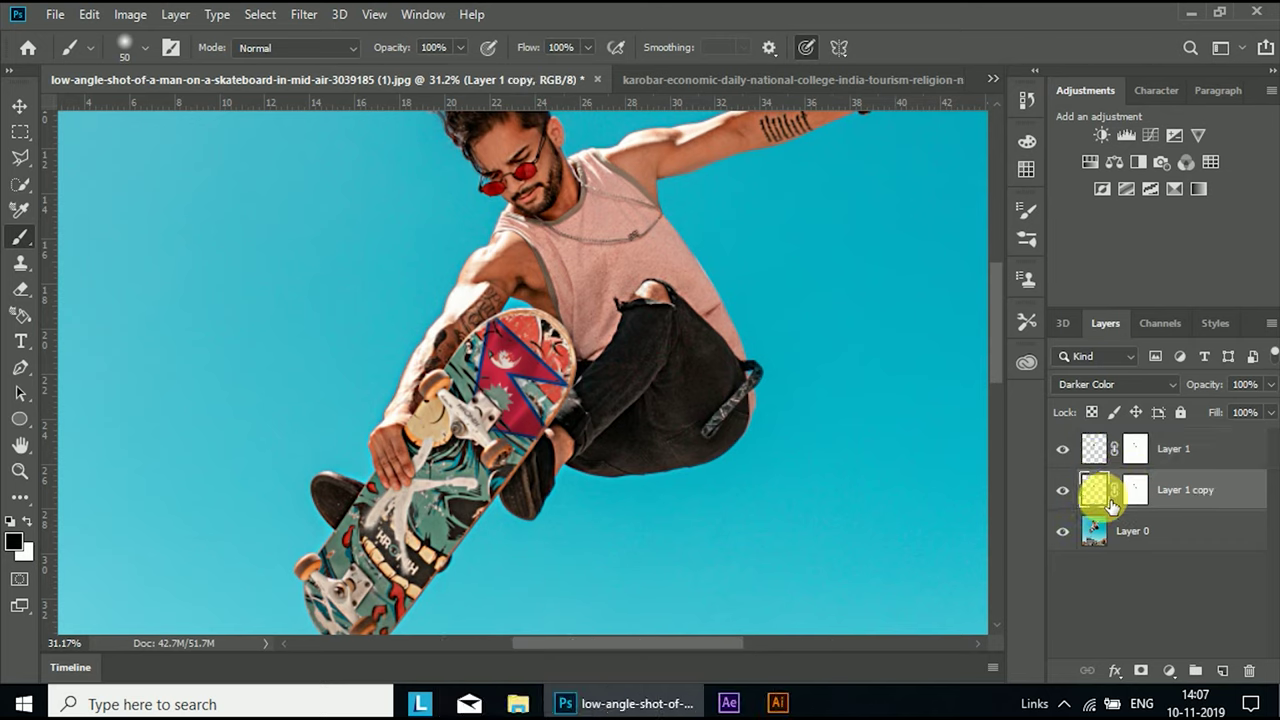
key(v)
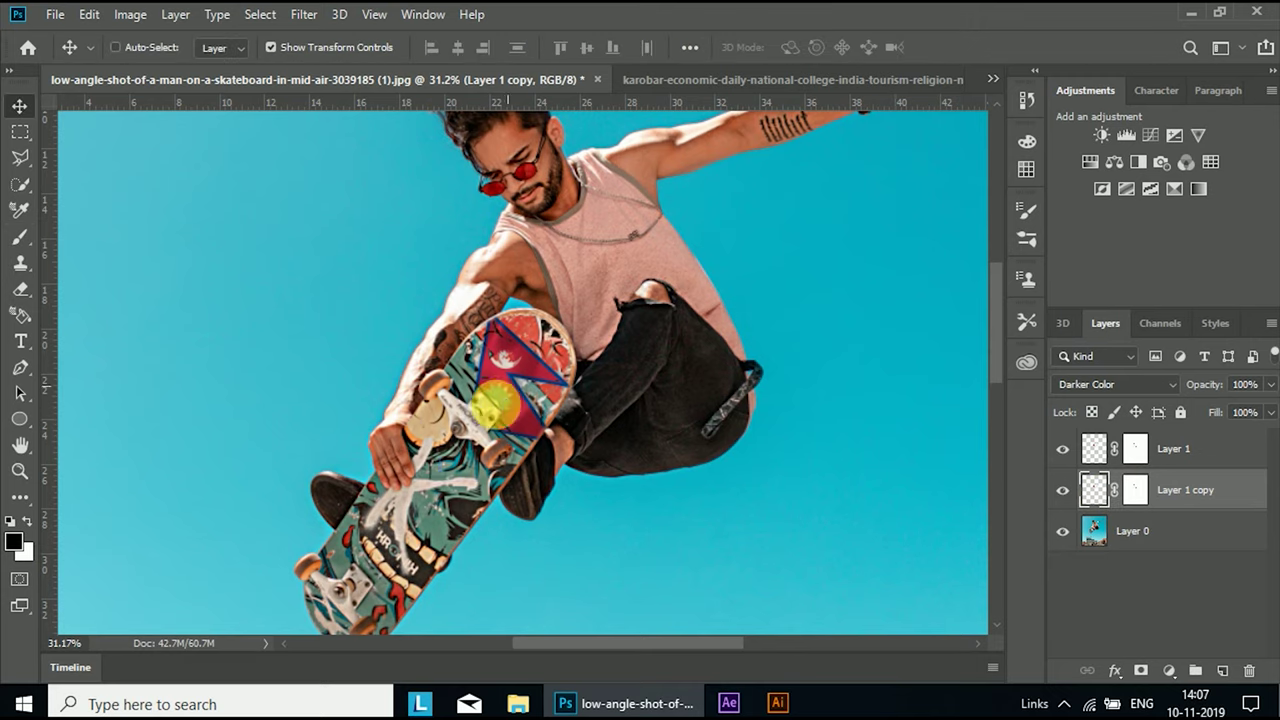
drag(492, 405, 372, 528)
scroll(400, 508, down, 3)
Move Layer 1 copy to the board's tail beside the rear wheel and select its mask.
drag(392, 468, 417, 418)
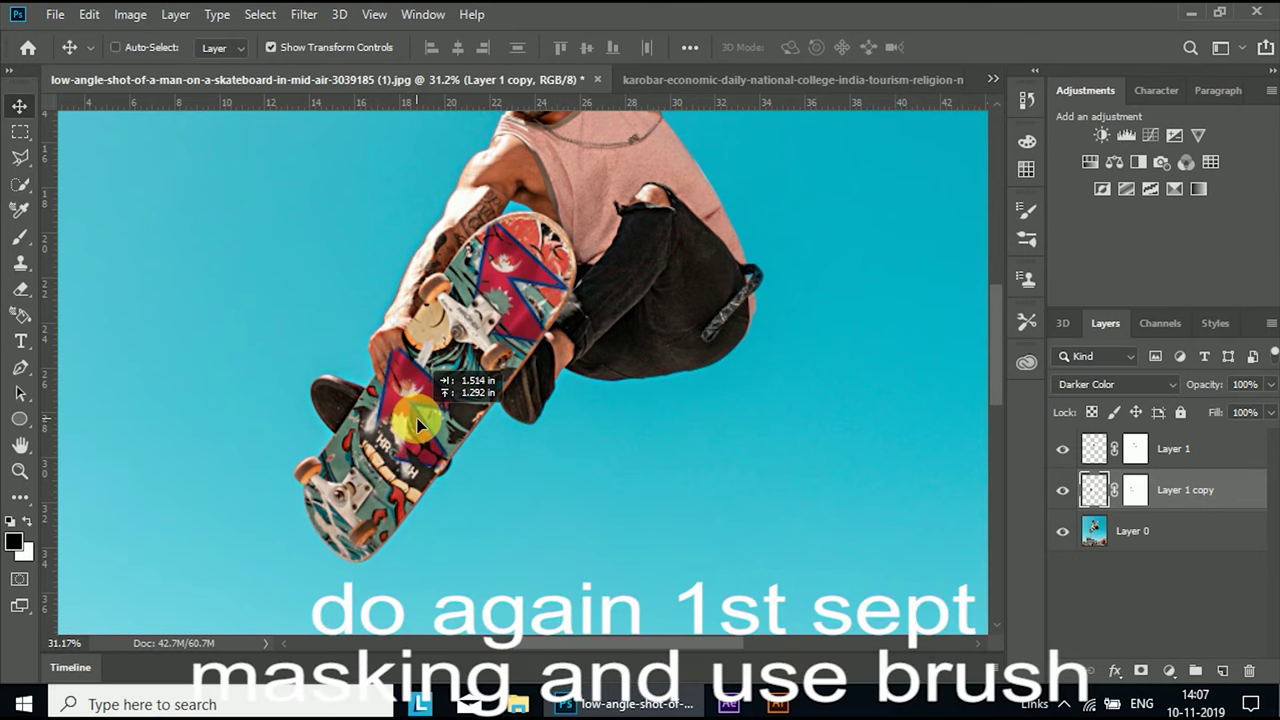
mouse_move(417, 418)
mouse_down()
mouse_move(369, 509)
mouse_move(391, 457)
mouse_move(362, 497)
mouse_up()
scroll(362, 497, up, 3)
click(1136, 490)
Mask the copied flag away over the back truck and rear wheel.
click(314, 530)
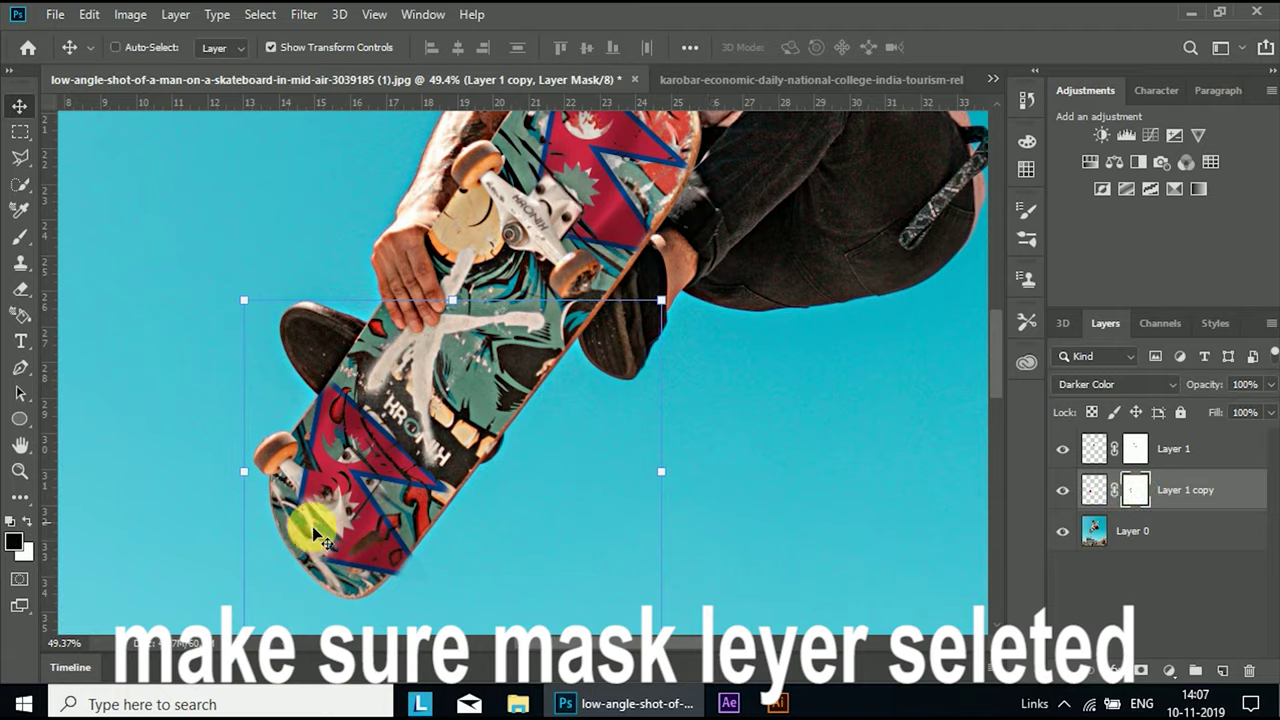
key(b)
drag(330, 560, 387, 548)
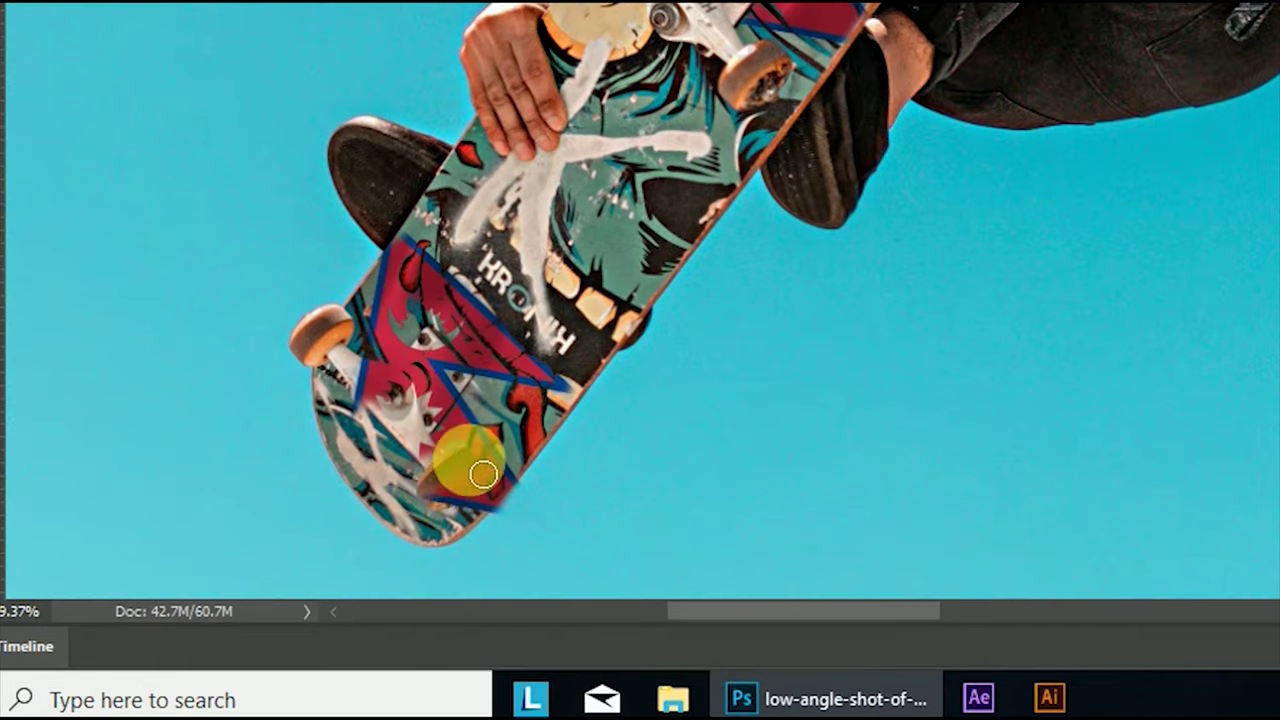
mouse_move(483, 474)
mouse_down()
mouse_move(434, 508)
mouse_move(451, 480)
mouse_move(423, 463)
mouse_move(413, 414)
mouse_move(371, 371)
mouse_move(363, 420)
mouse_move(429, 357)
mouse_move(435, 420)
mouse_move(457, 366)
mouse_move(443, 350)
mouse_move(374, 403)
mouse_move(473, 553)
mouse_move(357, 357)
mouse_move(414, 382)
mouse_up()
Hide the copied flag along the skateboard's lower edge.
scroll(427, 391, up, 1)
scroll(374, 403, up, 2)
scroll(414, 382, down, 1)
scroll(380, 214, up, 2)
mouse_move(402, 193)
mouse_down()
mouse_move(423, 149)
mouse_move(706, 234)
mouse_move(663, 549)
mouse_move(678, 478)
mouse_up()
scroll(423, 149, down, 3)
drag(617, 522, 700, 455)
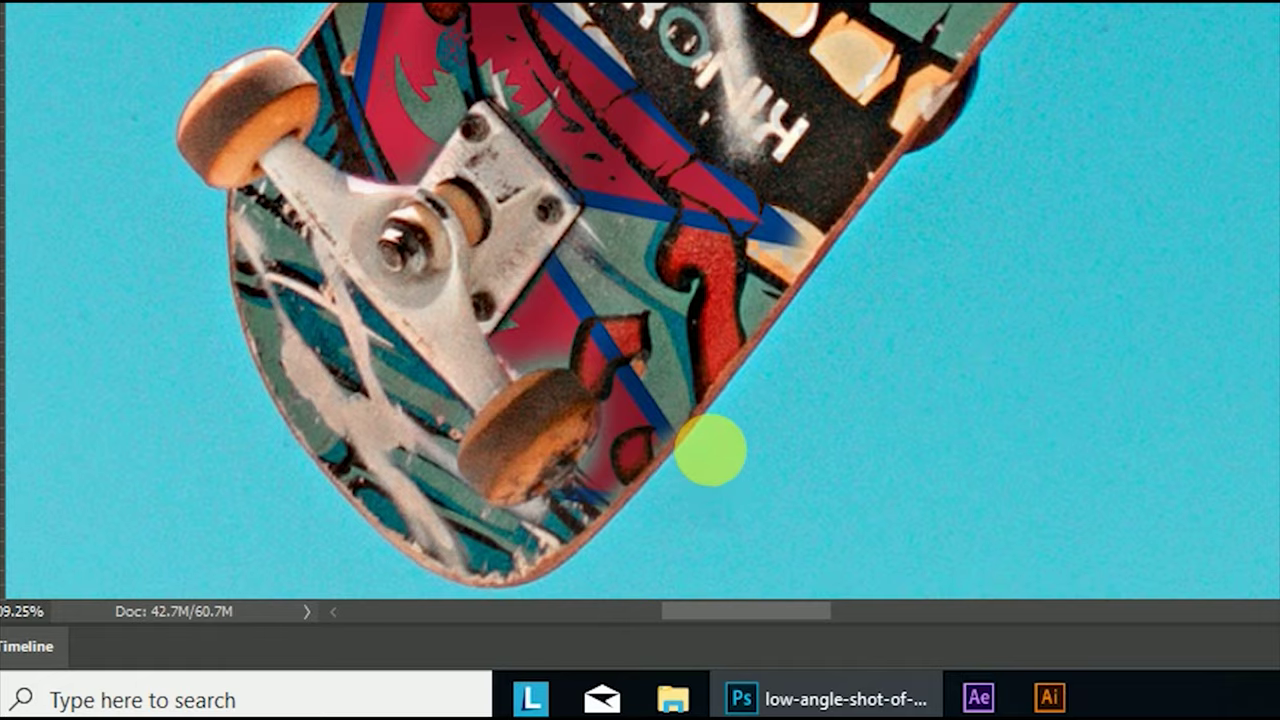
scroll(820, 183, down, 2)
scroll(824, 208, up, 1)
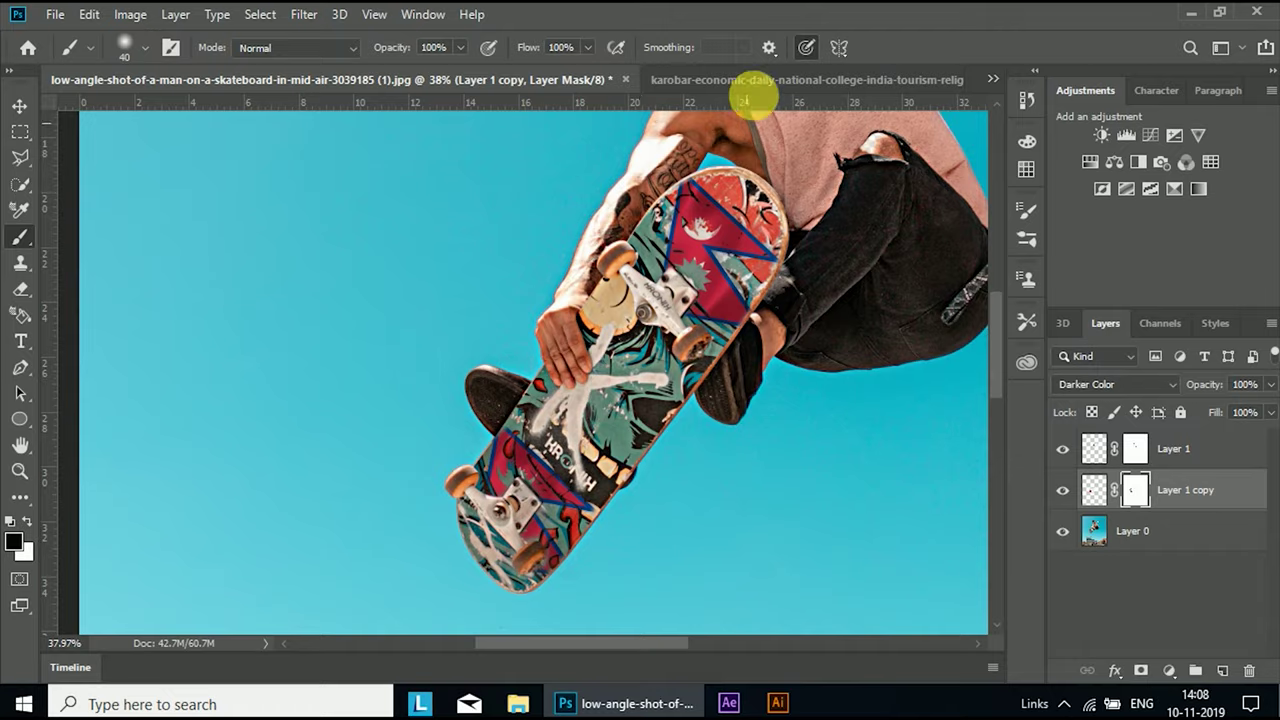
click(750, 82)
Bring the Nepal flag into the skater photo as Layer 2, blended with Darker Color.
key(v)
drag(363, 432, 648, 487)
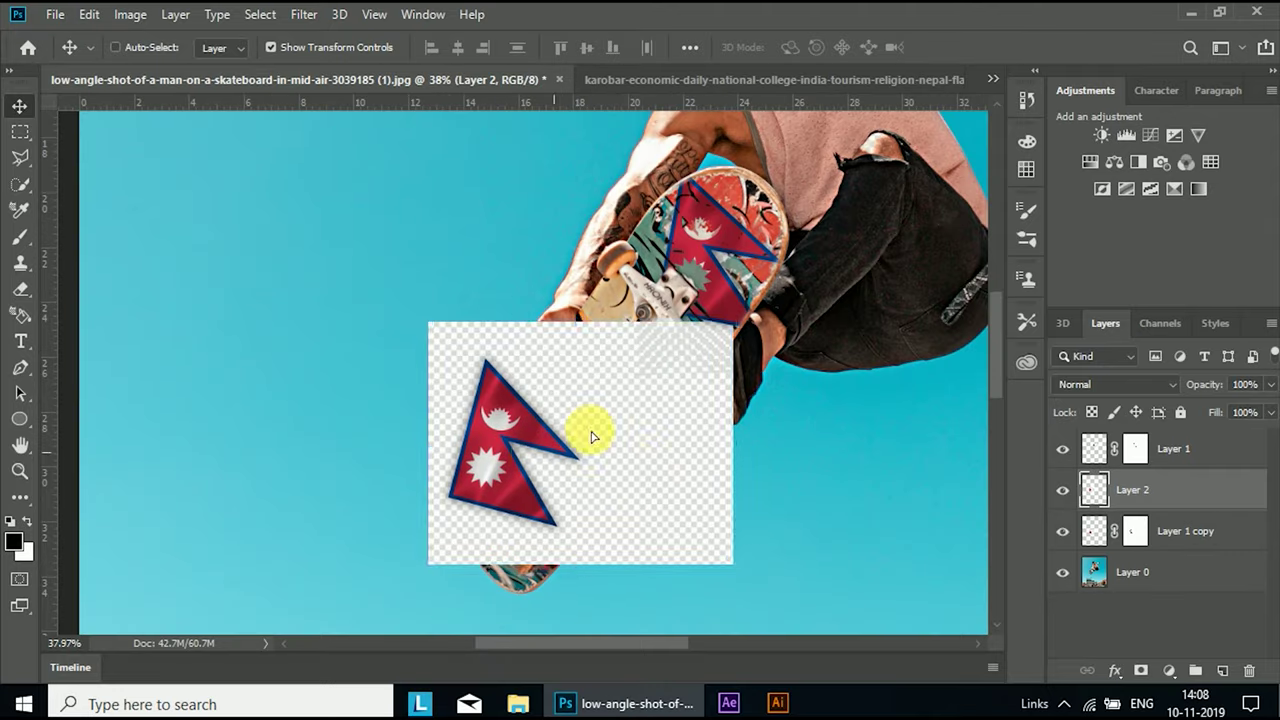
click(1160, 384)
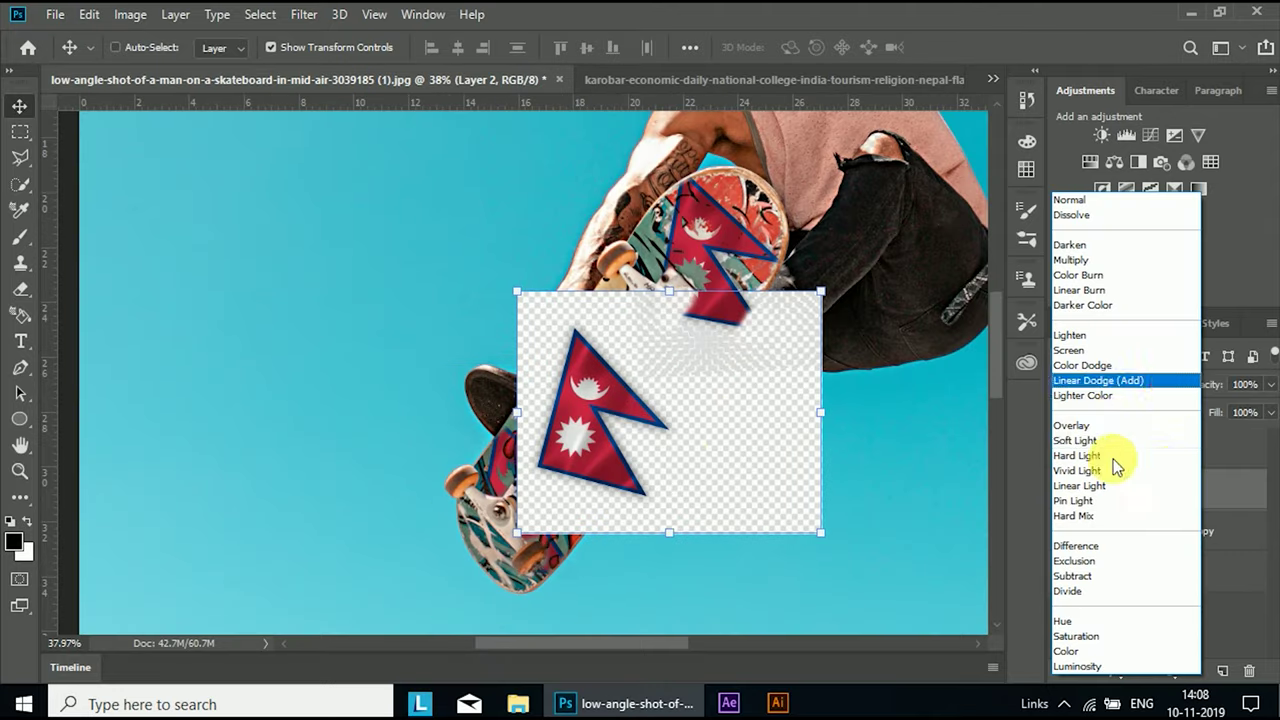
click(1082, 305)
Rotate Layer 2's flag about −6° and place it over the board's middle.
drag(838, 292, 779, 236)
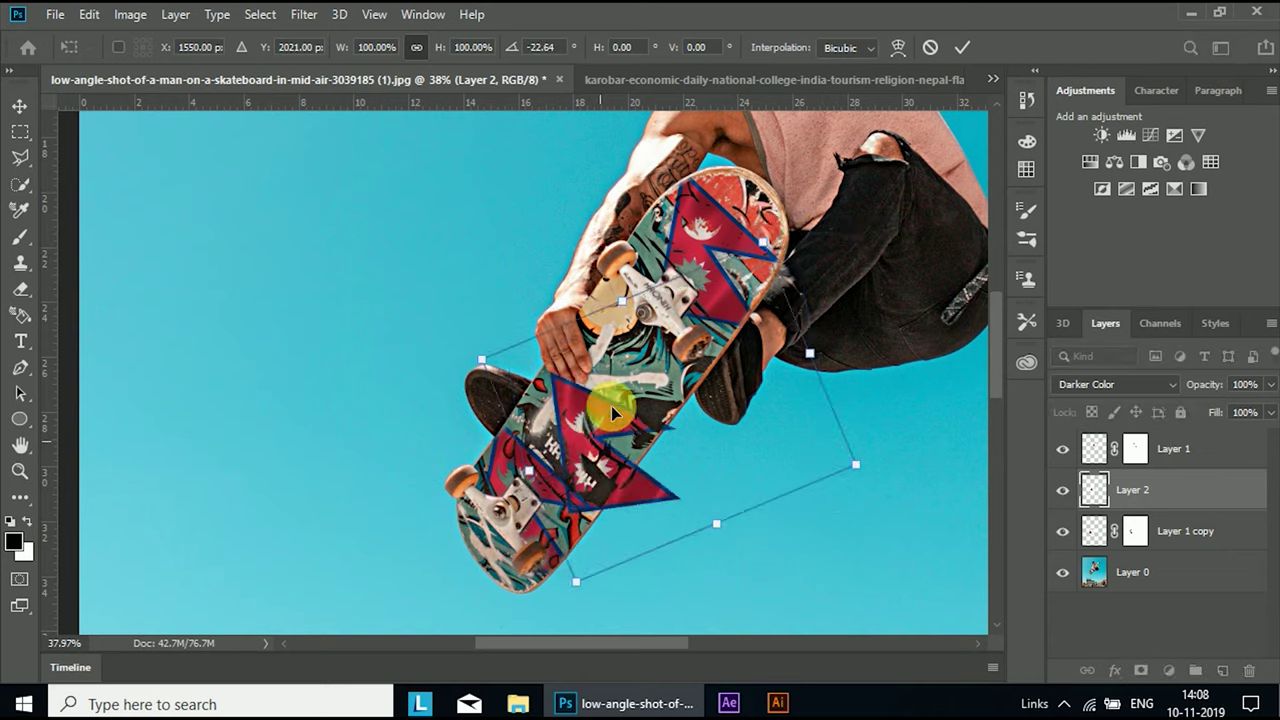
drag(611, 406, 601, 418)
drag(775, 166, 808, 214)
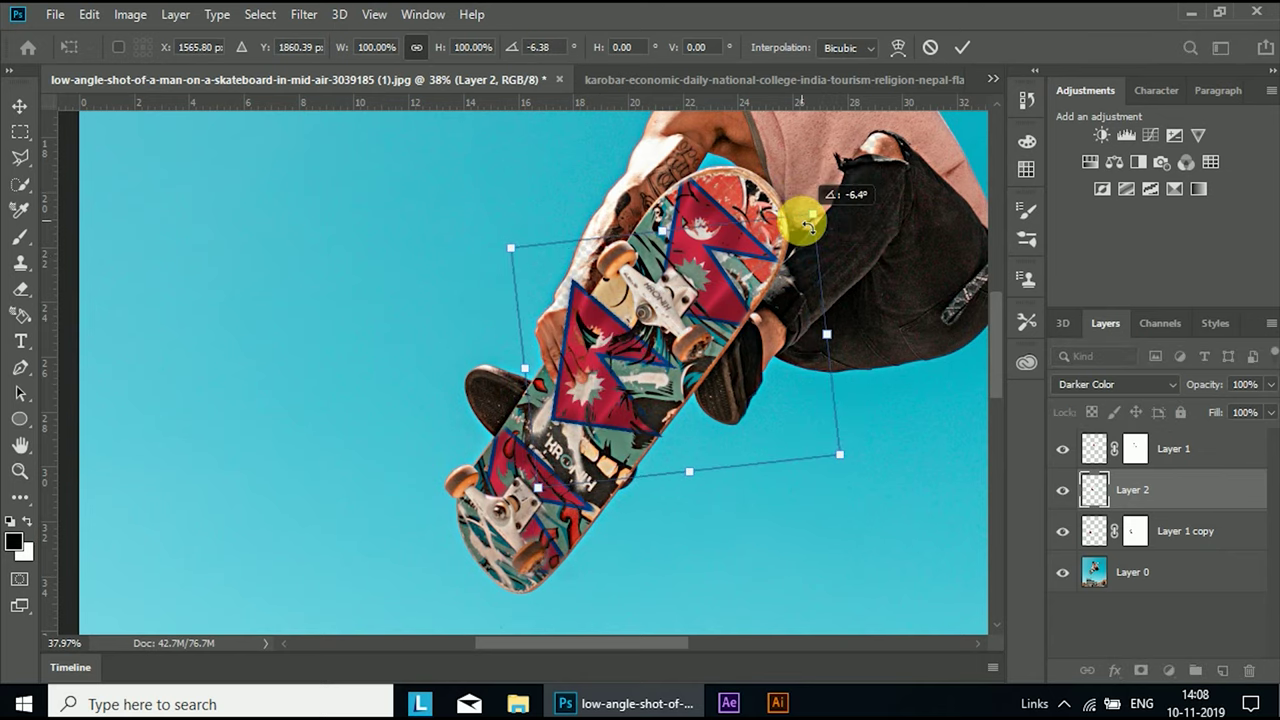
drag(610, 400, 617, 412)
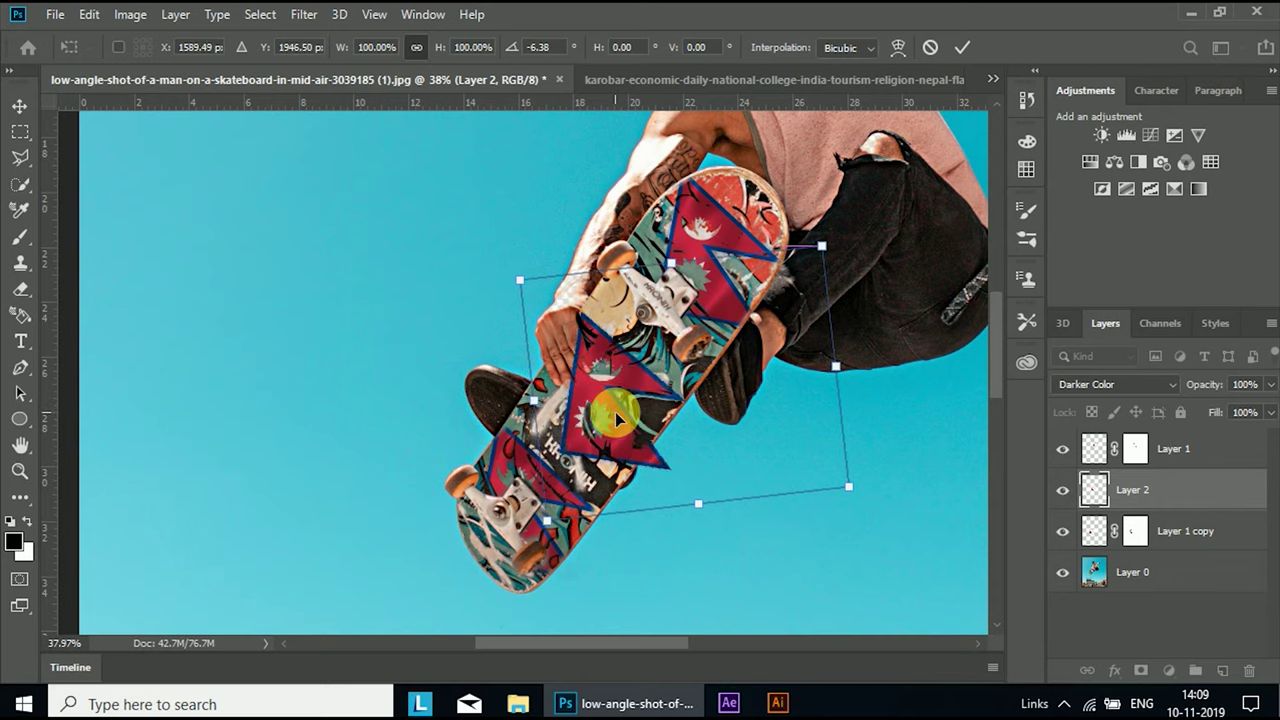
click(961, 49)
Add a mask to Layer 2 and hide the flag tip past the board edge.
click(1141, 670)
key(b)
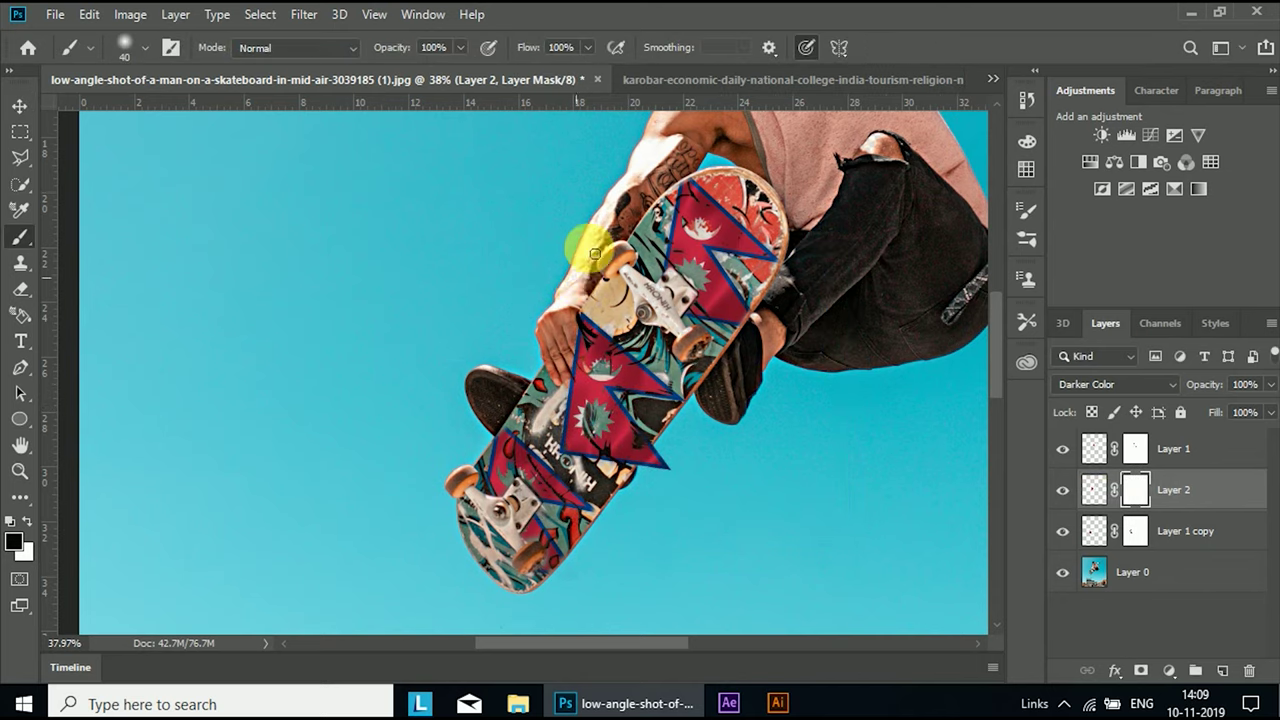
scroll(590, 300, up, 2)
scroll(575, 334, up, 2)
scroll(586, 337, up, 2)
mouse_move(720, 504)
mouse_down()
mouse_move(757, 456)
mouse_move(826, 456)
mouse_move(760, 460)
mouse_up()
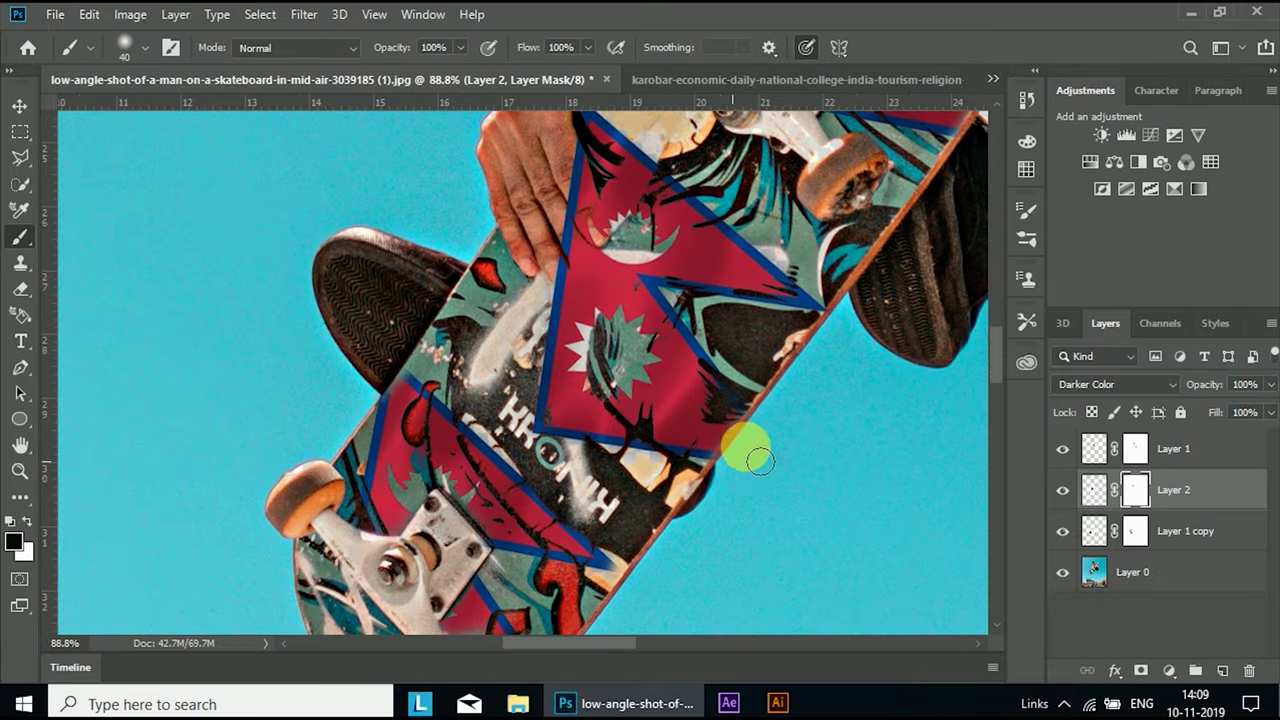
Mask the flag off the skater's fingertips, restoring it beside them with white.
scroll(711, 503, up, 1)
scroll(620, 420, up, 2)
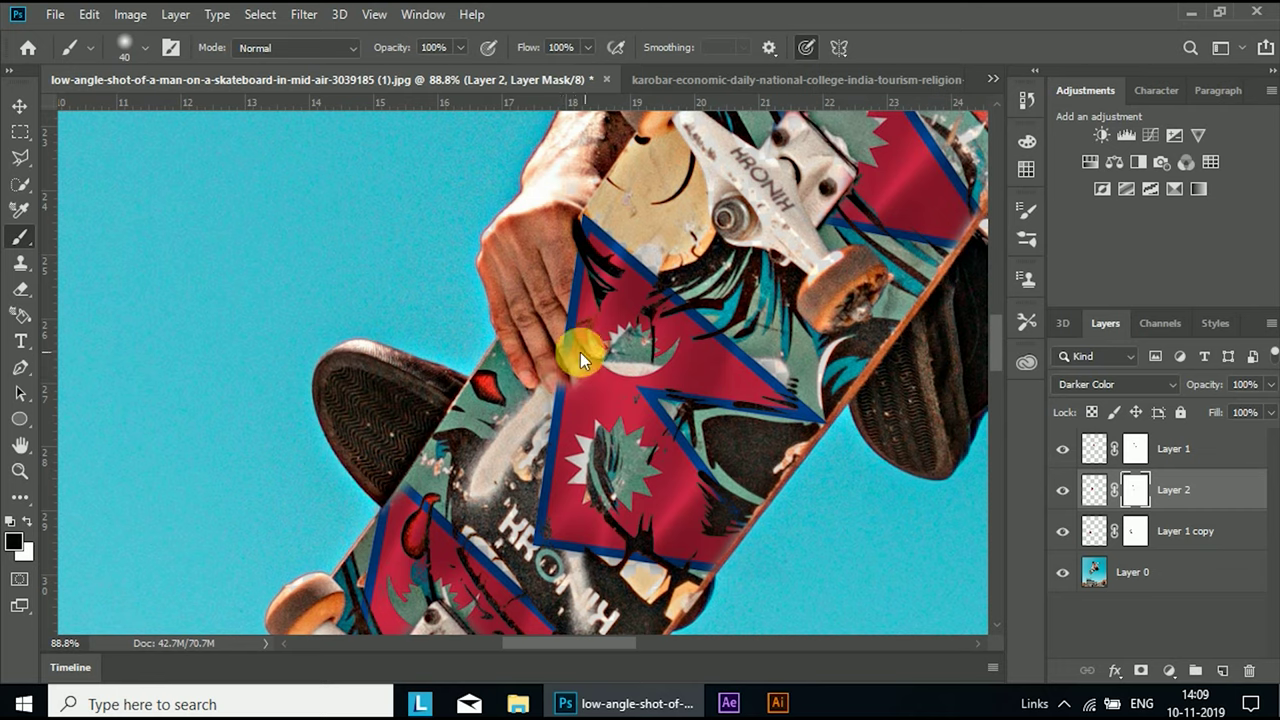
mouse_move(588, 340)
mouse_down()
mouse_move(562, 383)
mouse_move(571, 289)
mouse_move(557, 329)
mouse_move(584, 430)
mouse_up()
key(x)
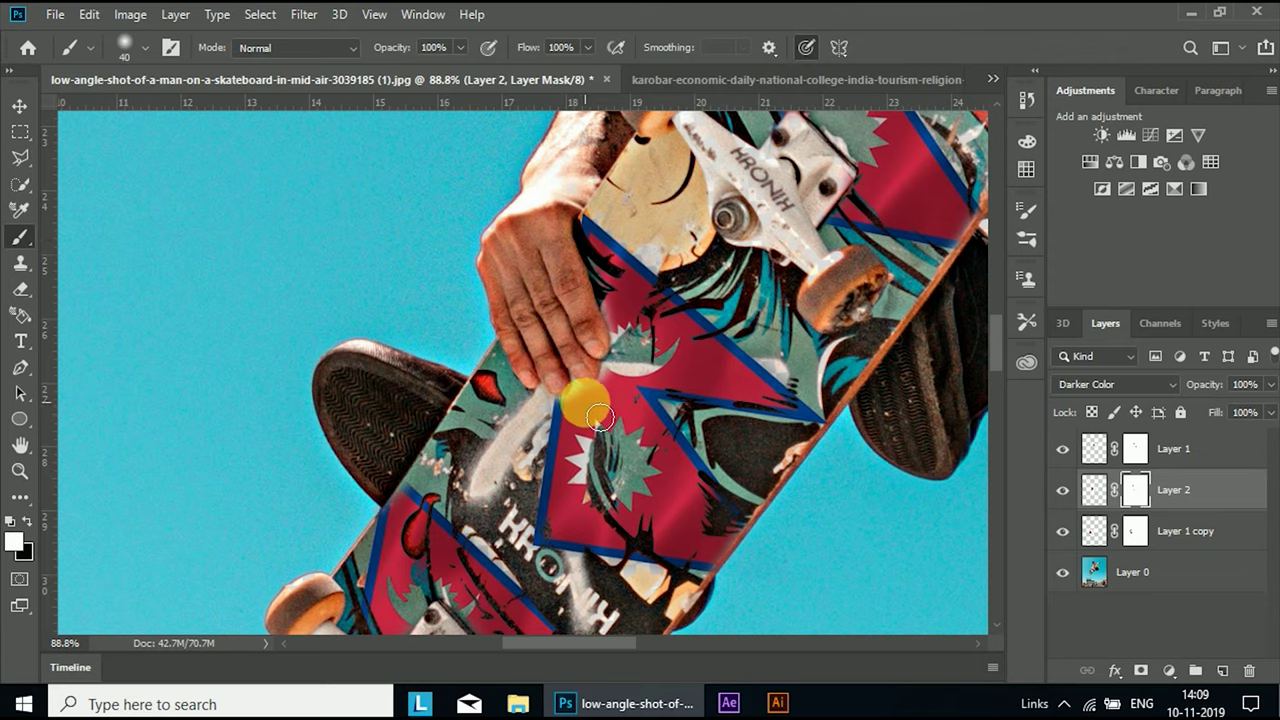
scroll(590, 426, up, 5)
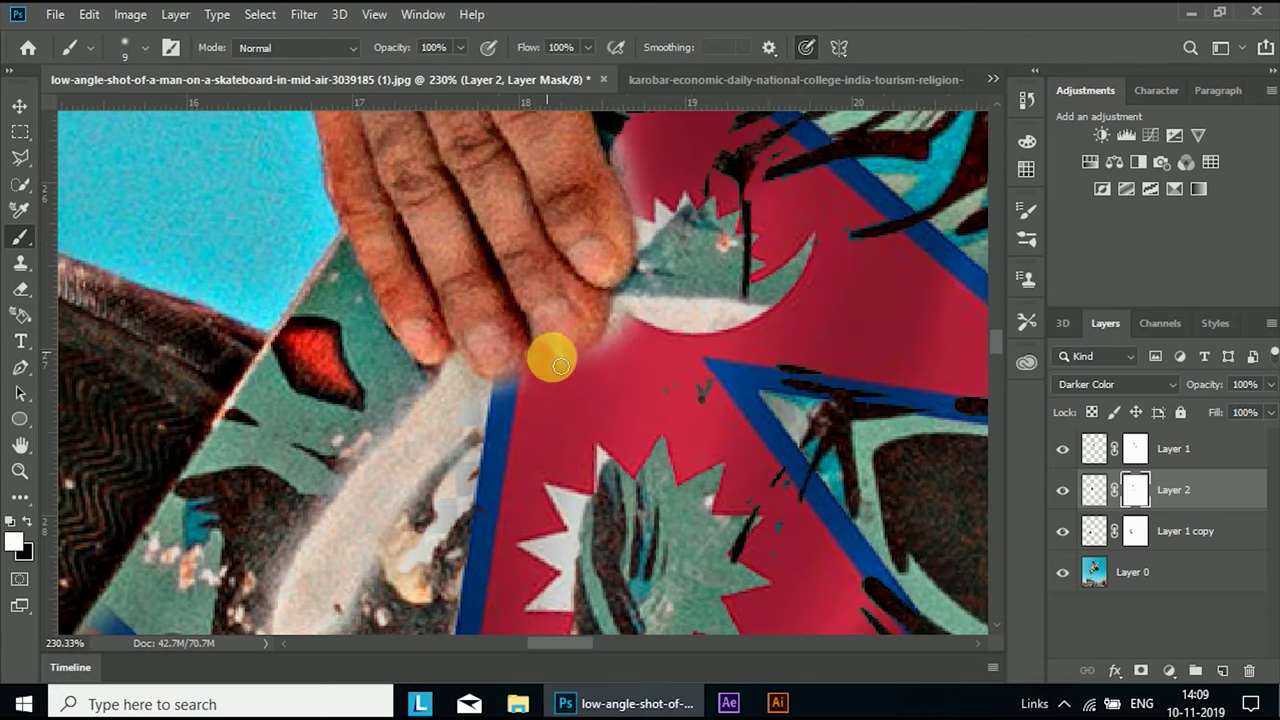
mouse_move(548, 352)
mouse_down()
mouse_move(624, 333)
mouse_move(651, 349)
mouse_move(528, 380)
mouse_up()
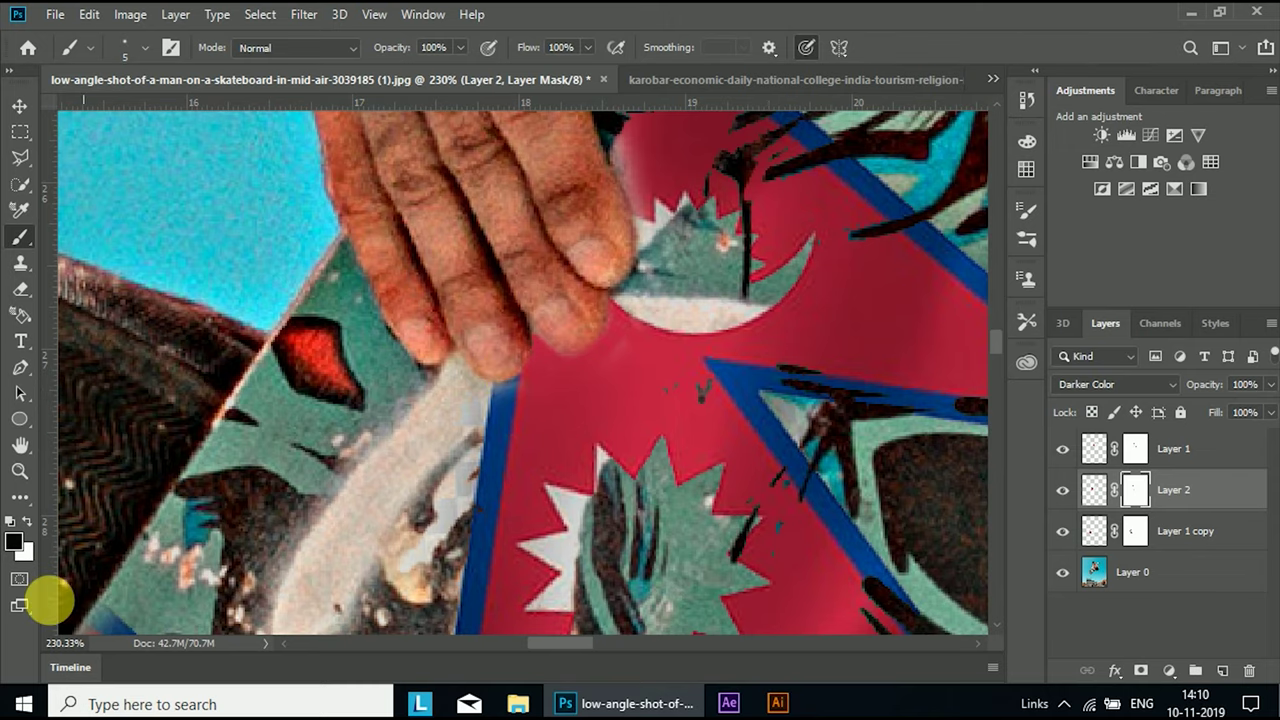
scroll(475, 465, down, 3)
scroll(535, 420, down, 3)
scroll(645, 458, down, 1)
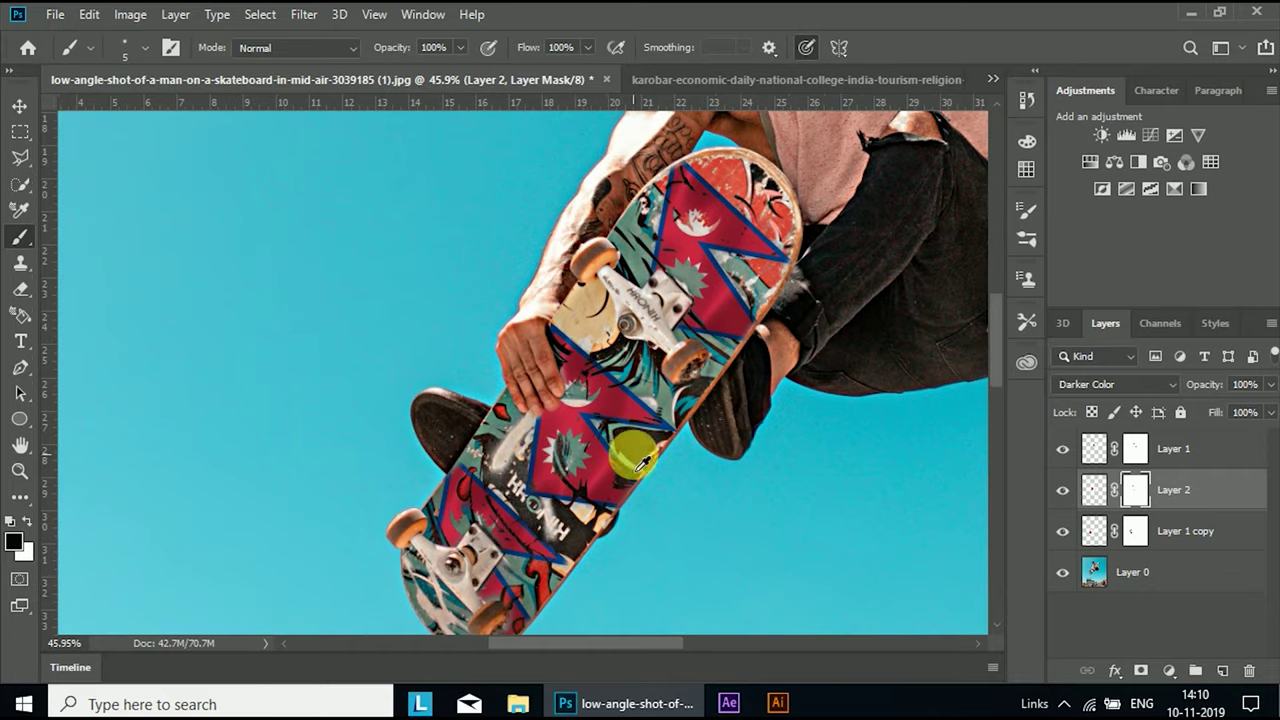
scroll(600, 450, down, 2)
scroll(553, 468, down, 2)
scroll(553, 468, up, 2)
scroll(553, 468, up, 2)
Merge Layer 1 copy, Layer 1 and Layer 0 into one layer.
scroll(762, 470, down, 2)
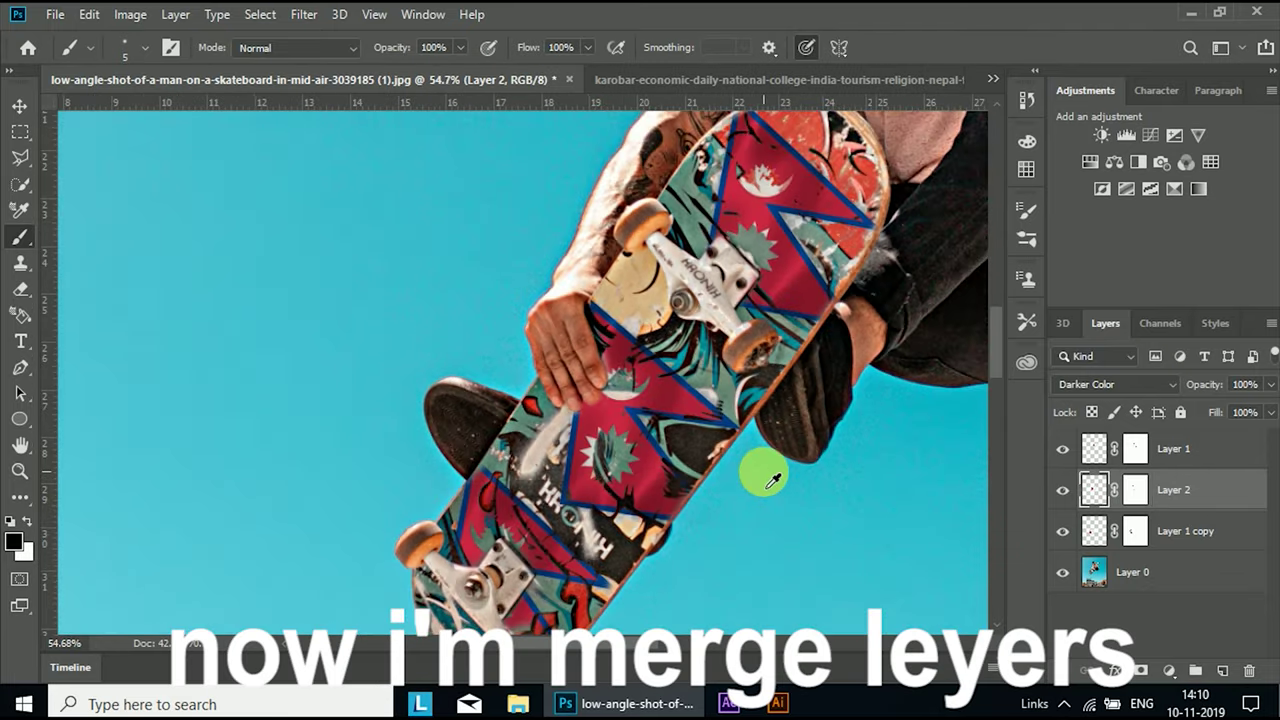
scroll(760, 466, up, 1)
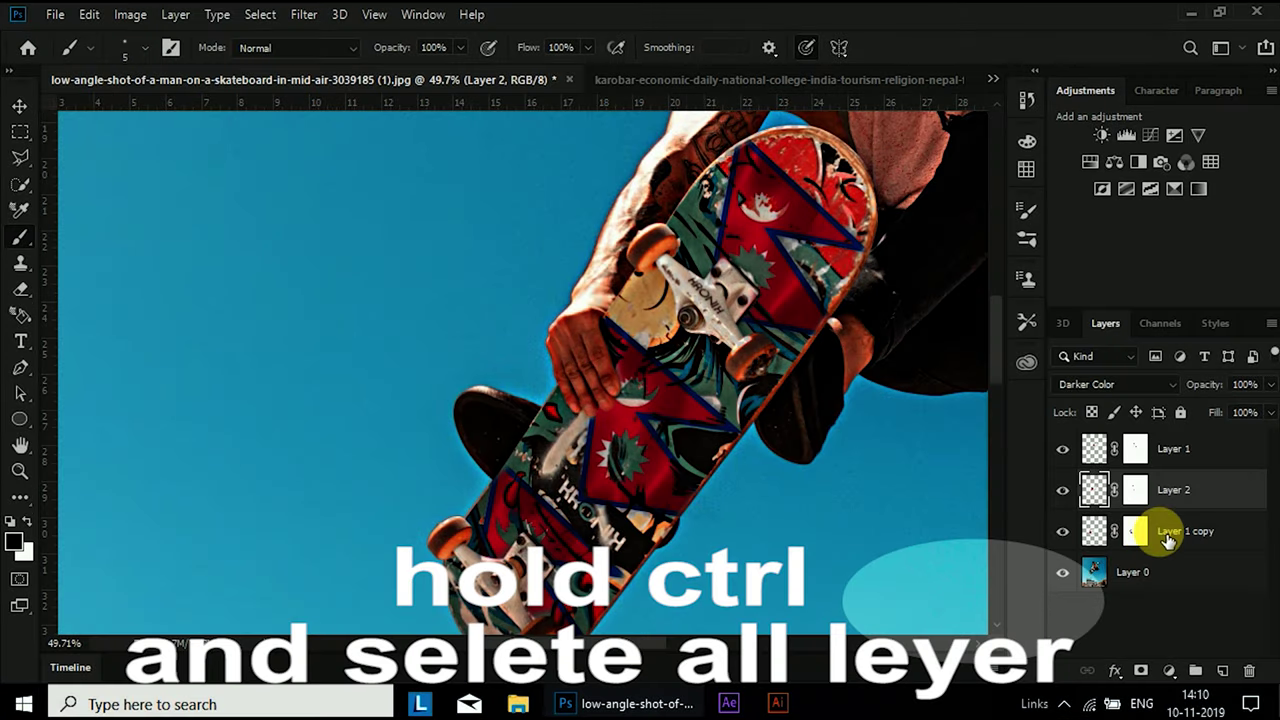
ctrl+click(1214, 537)
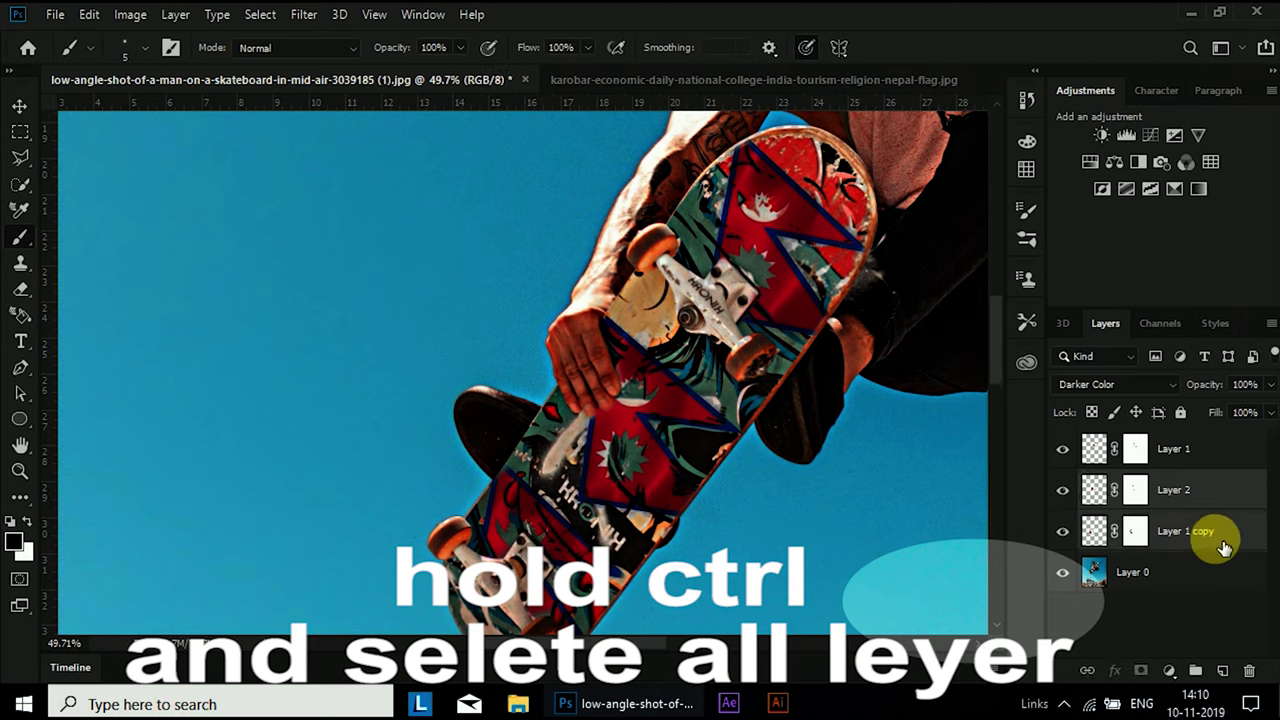
ctrl+click(1200, 450)
ctrl+click(1145, 588)
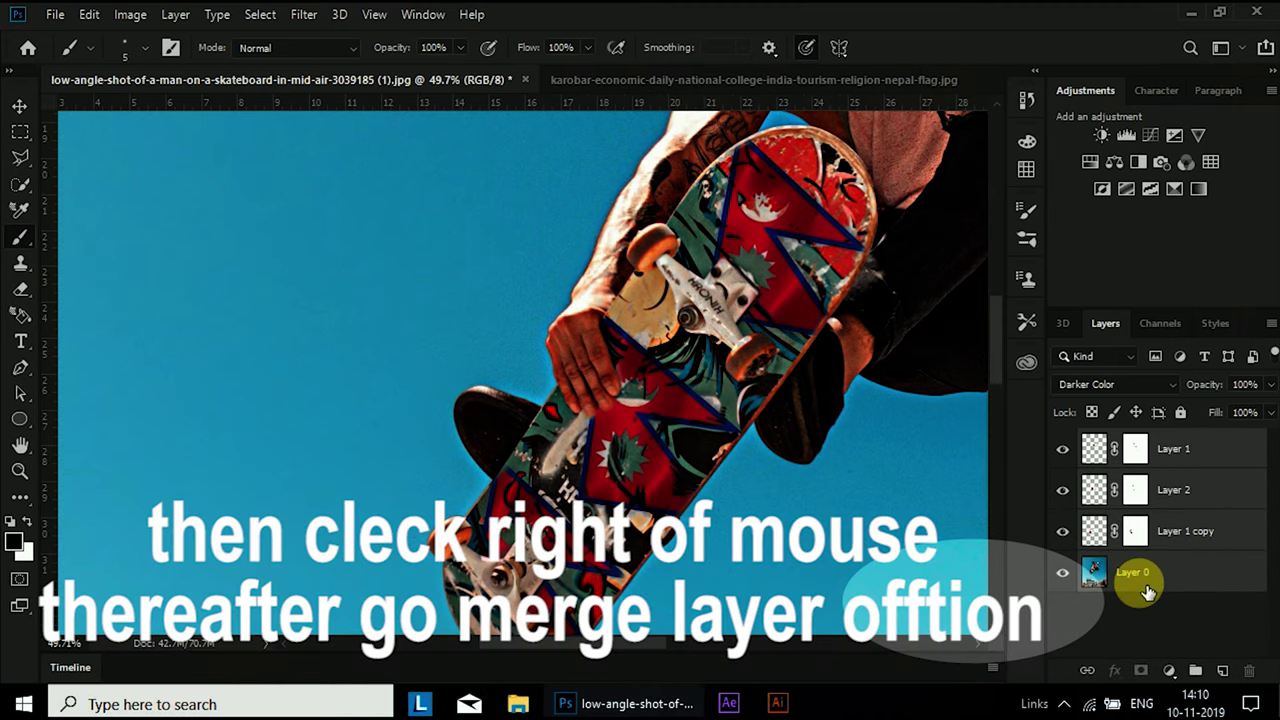
right_click(1147, 591)
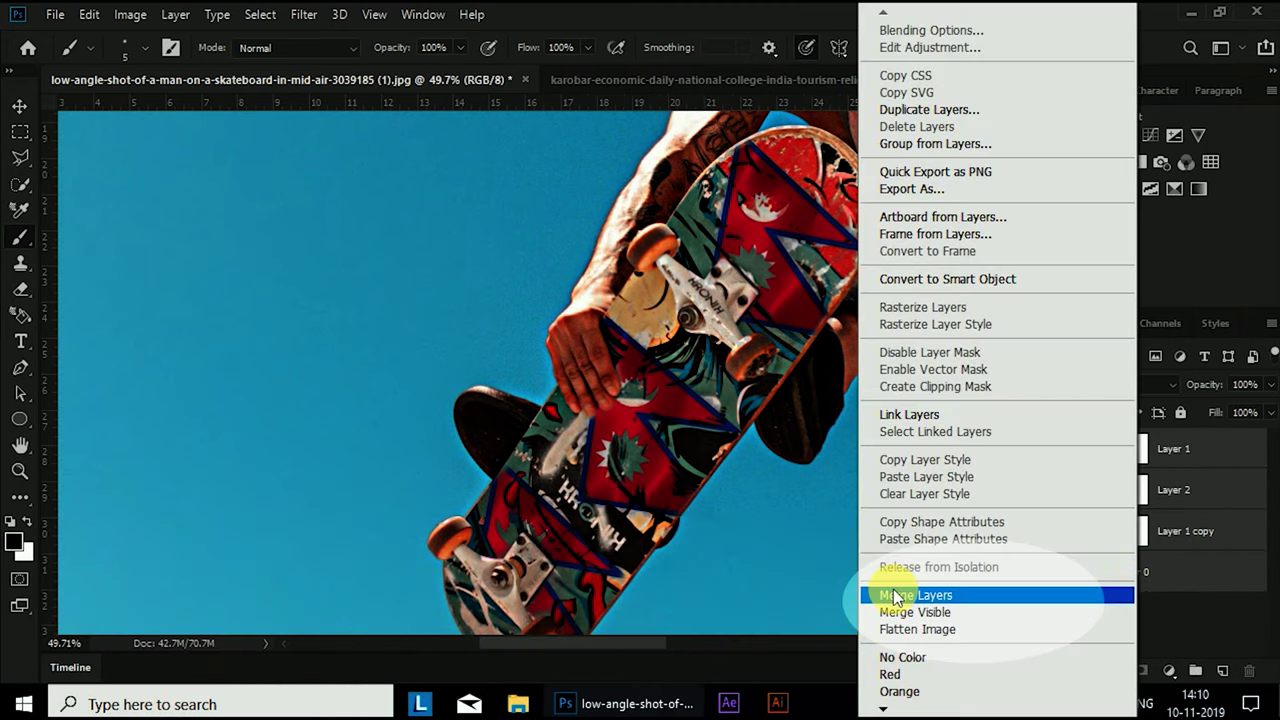
click(895, 595)
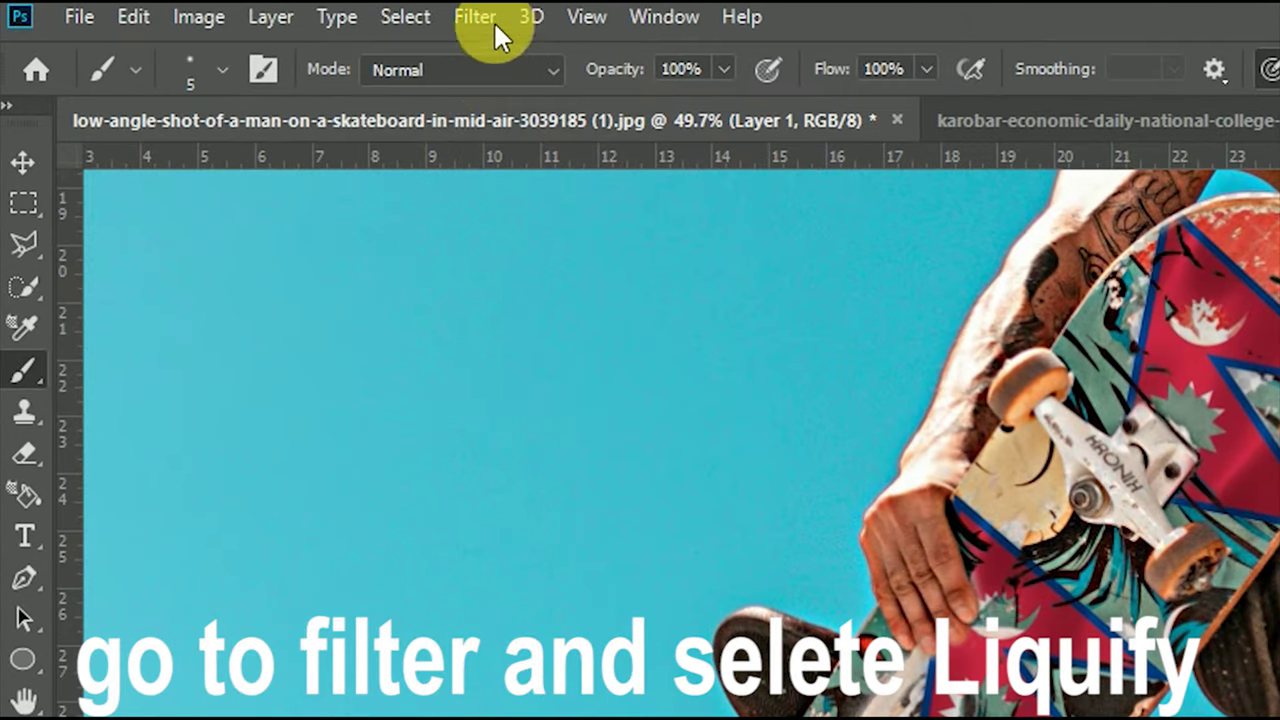
In Filter > Liquify, resize the Forward Warp brush and warp the flag along the board edges.
click(476, 18)
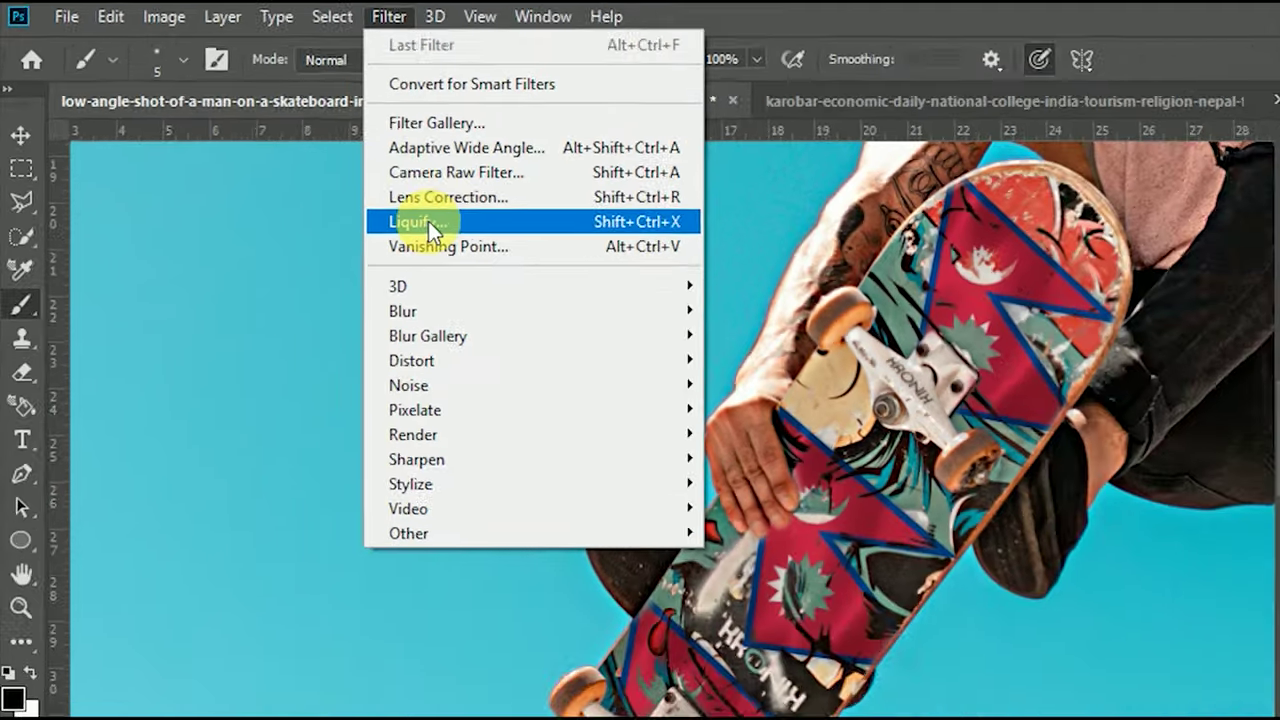
click(523, 267)
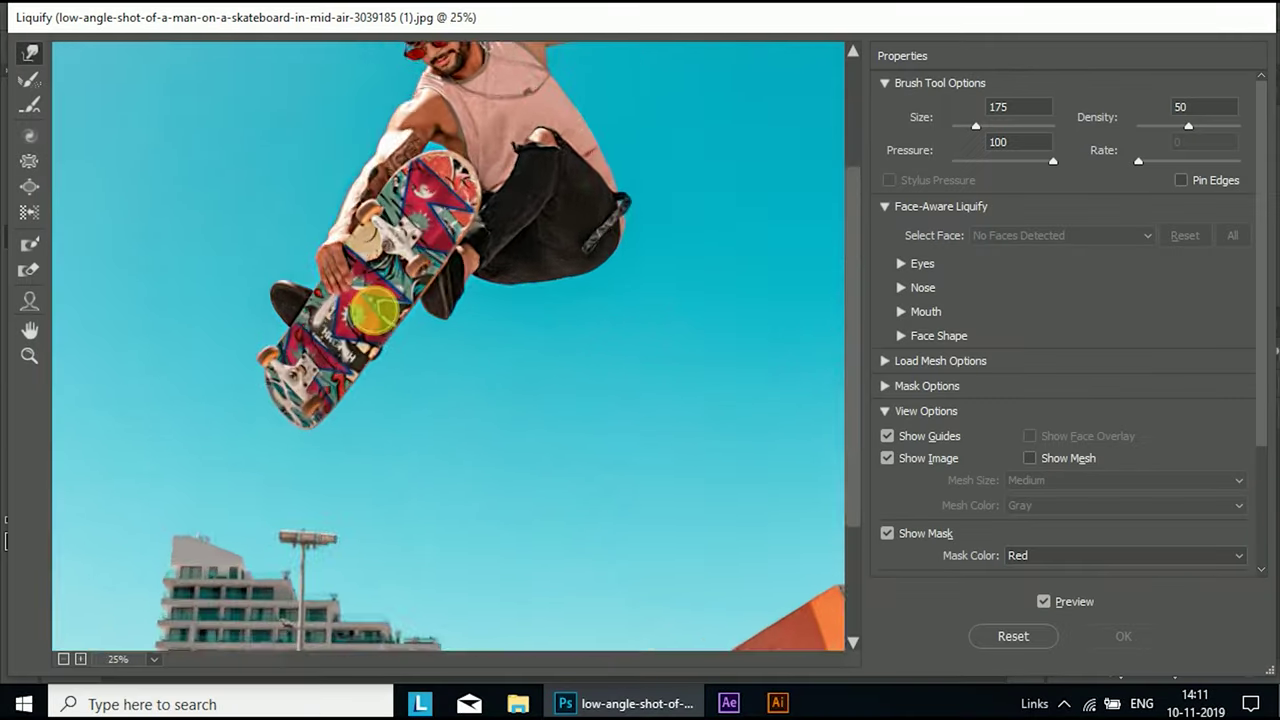
scroll(375, 312, up, 3)
scroll(374, 323, up, 1)
scroll(385, 323, up, 2)
scroll(386, 323, up, 1)
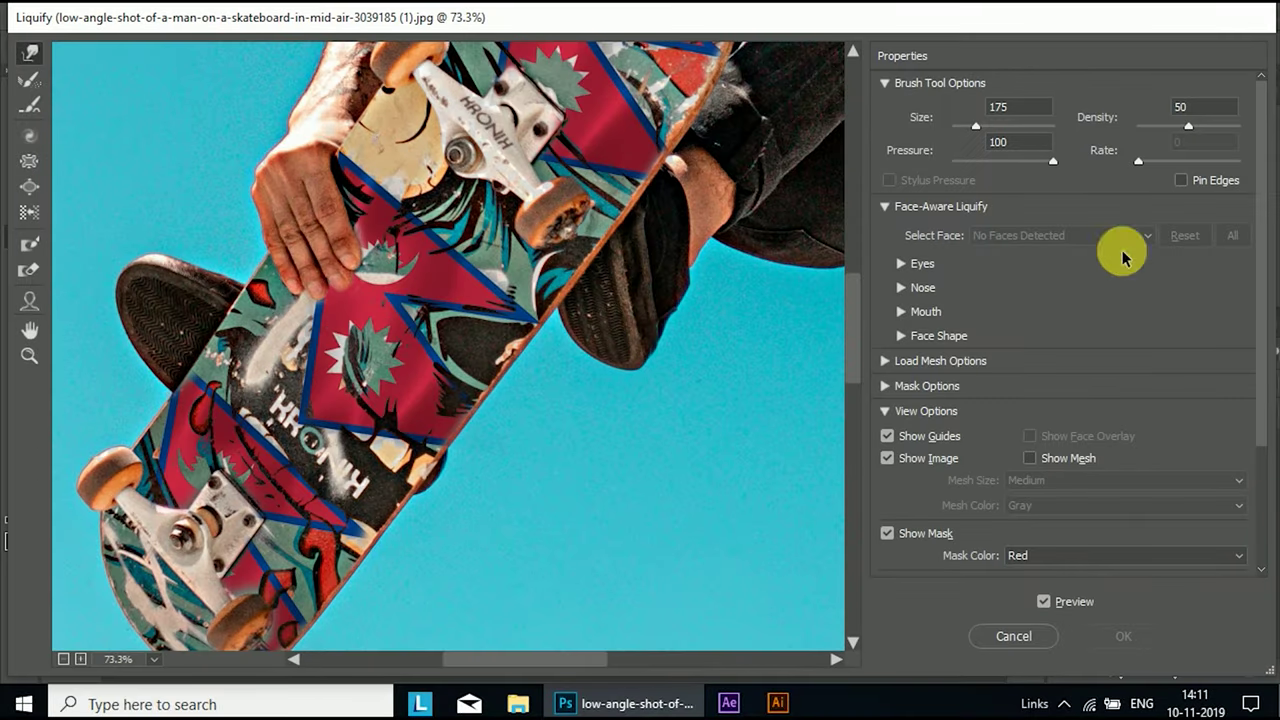
mouse_move(976, 126)
mouse_down()
mouse_move(990, 130)
mouse_move(967, 126)
mouse_up()
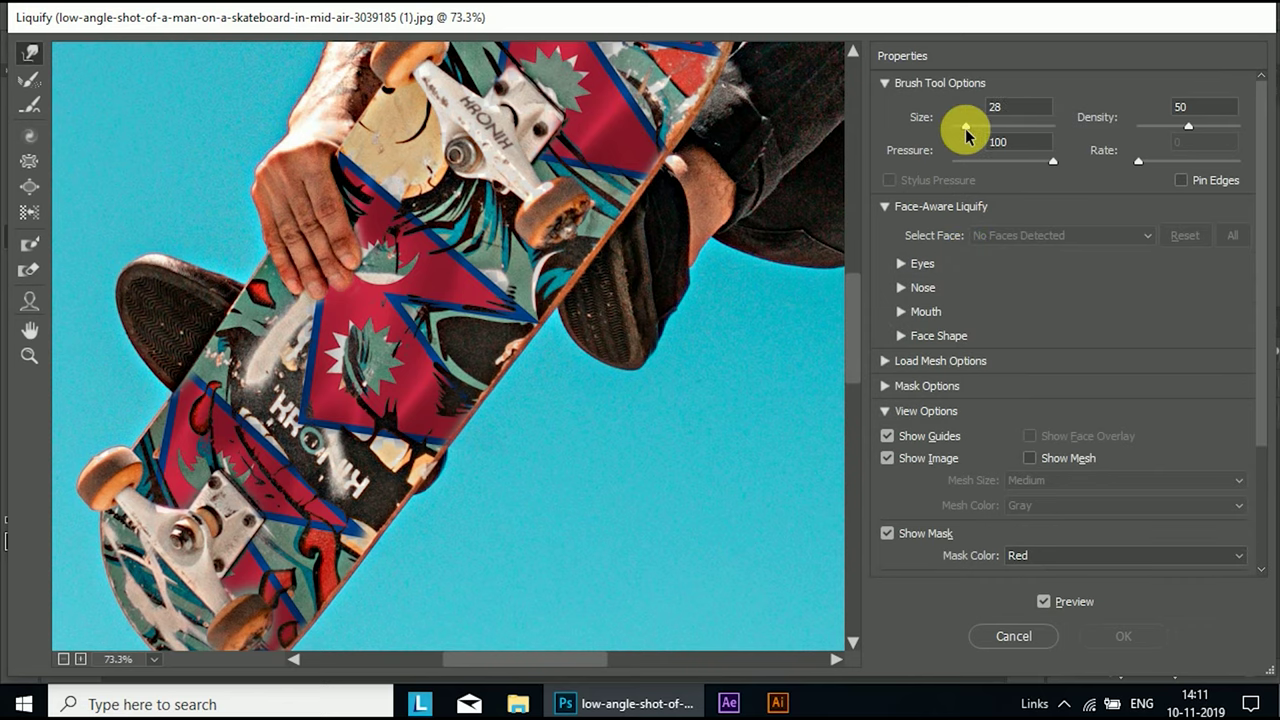
scroll(1038, 322, down, 3)
scroll(1038, 333, up, 3)
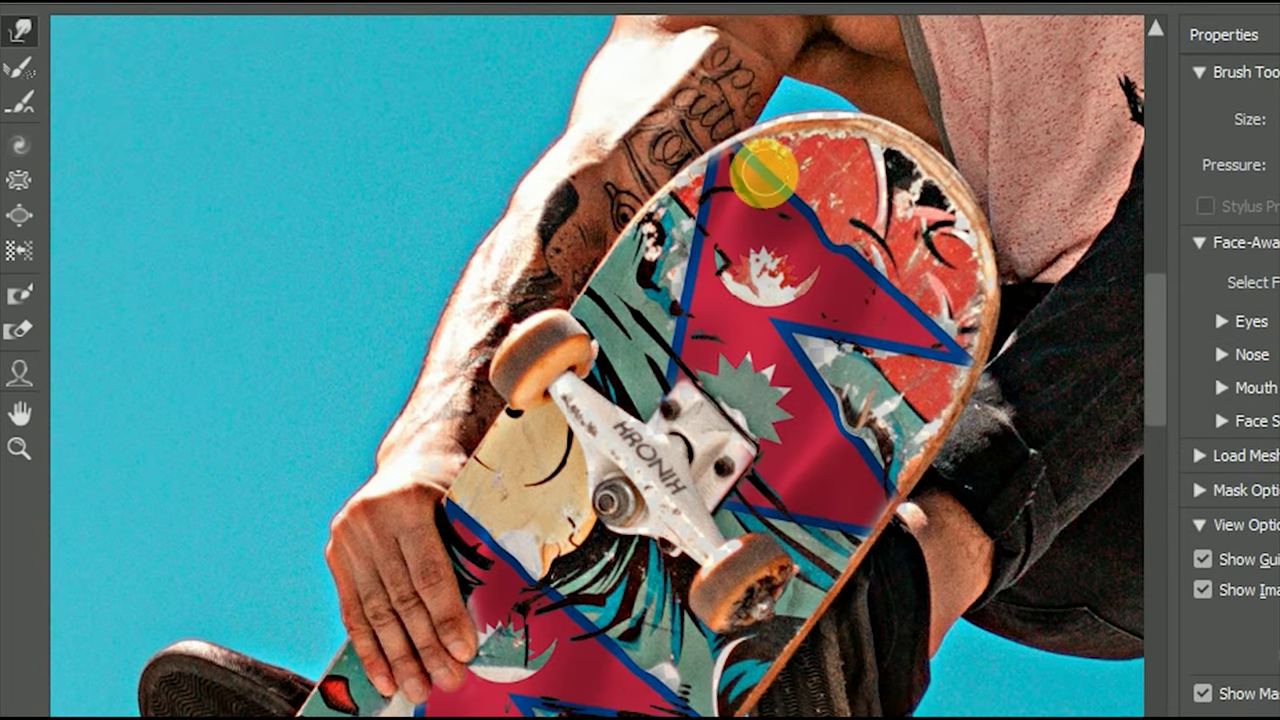
Zoom out to check the flag warp across the whole deck and commit the Liquify.
scroll(690, 330, down, 3)
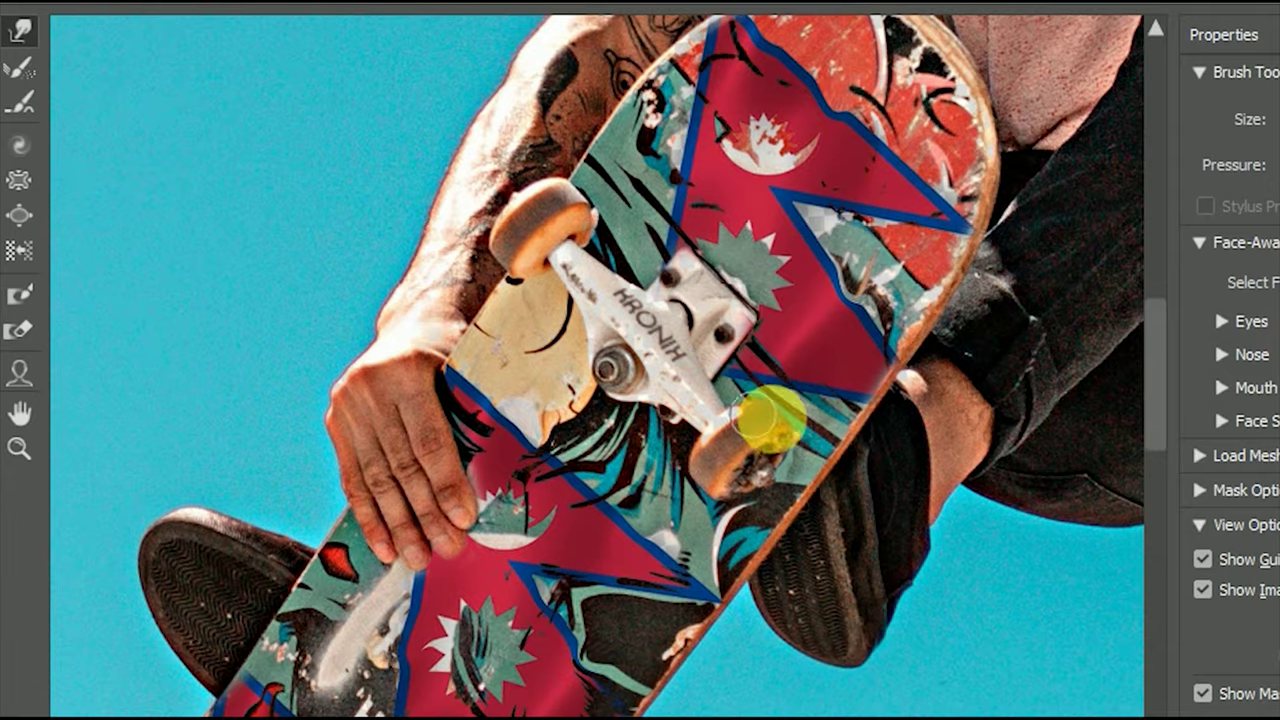
scroll(710, 330, down, 3)
scroll(354, 517, down, 3)
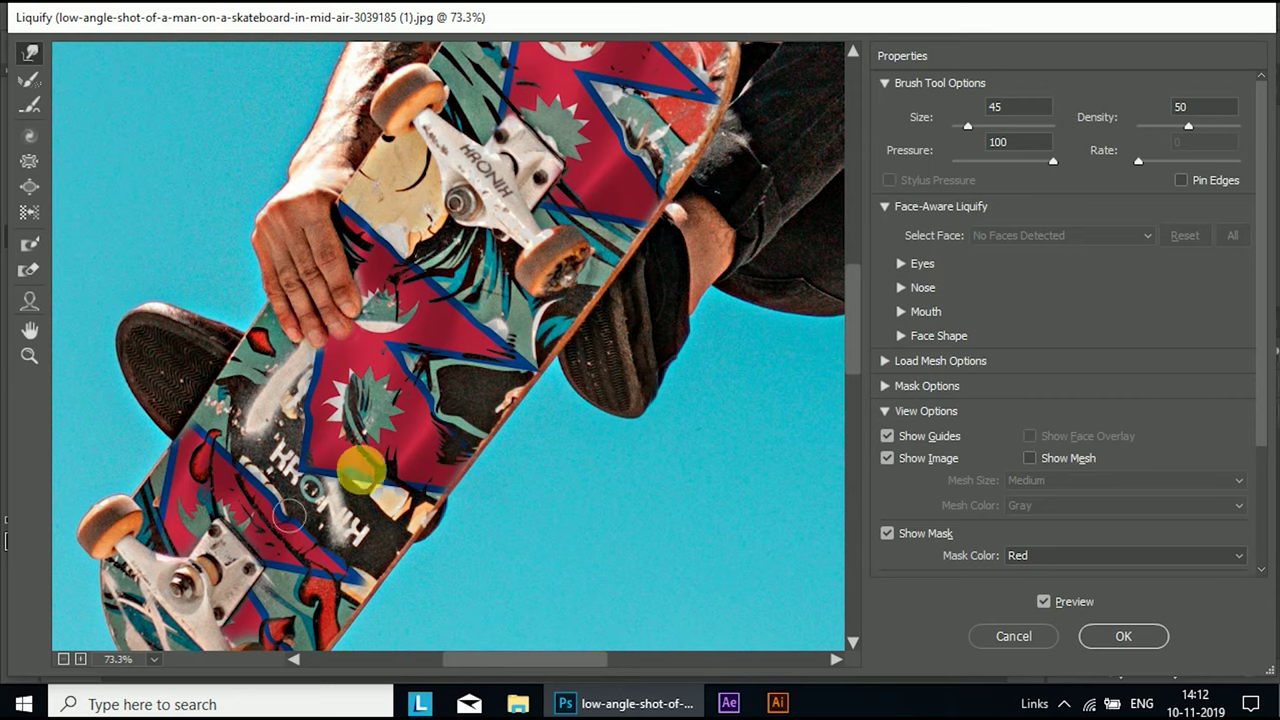
scroll(360, 378, down, 2)
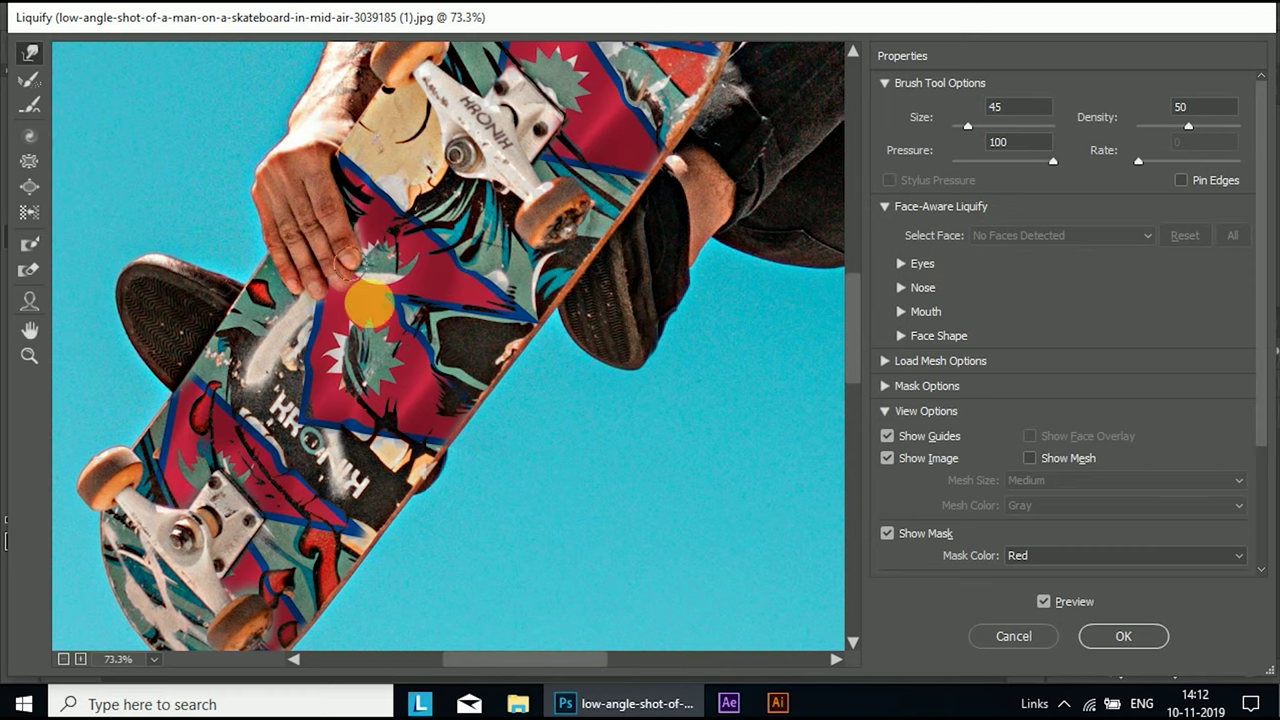
scroll(372, 305, down, 1)
scroll(375, 308, down, 2)
scroll(378, 312, down, 2)
scroll(376, 308, down, 2)
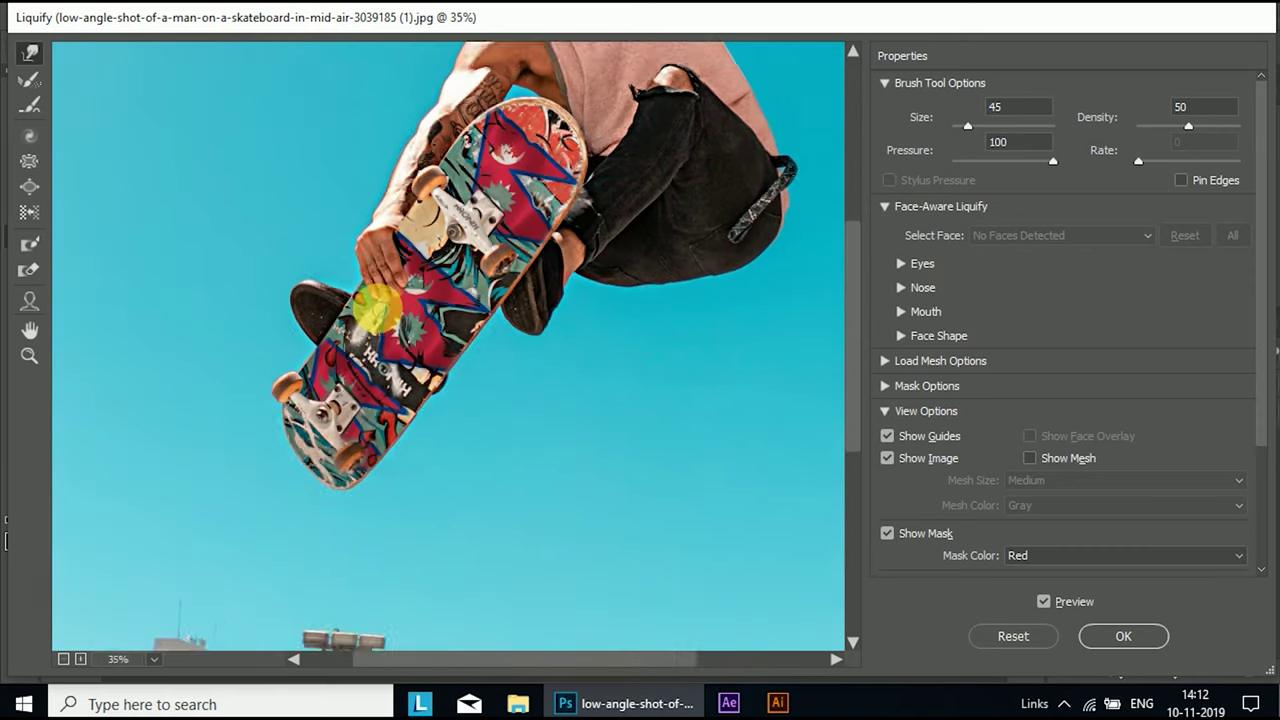
scroll(370, 300, down, 1)
scroll(366, 294, down, 1)
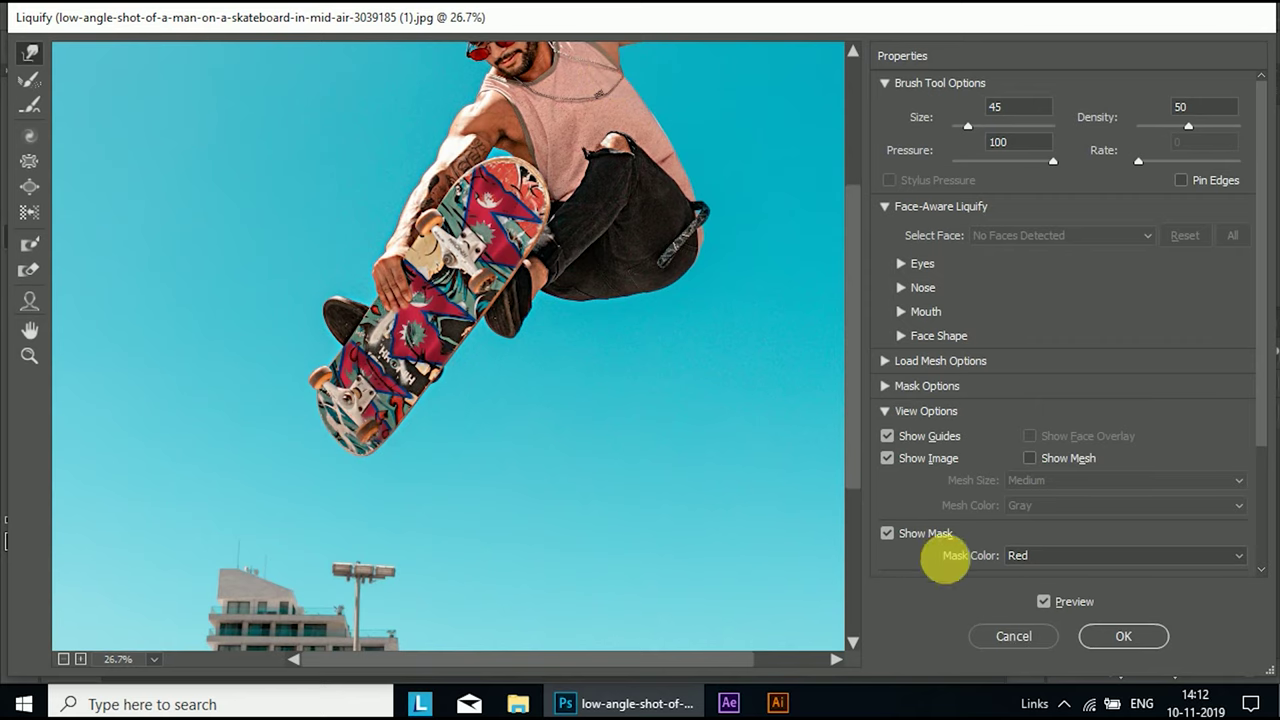
click(1145, 645)
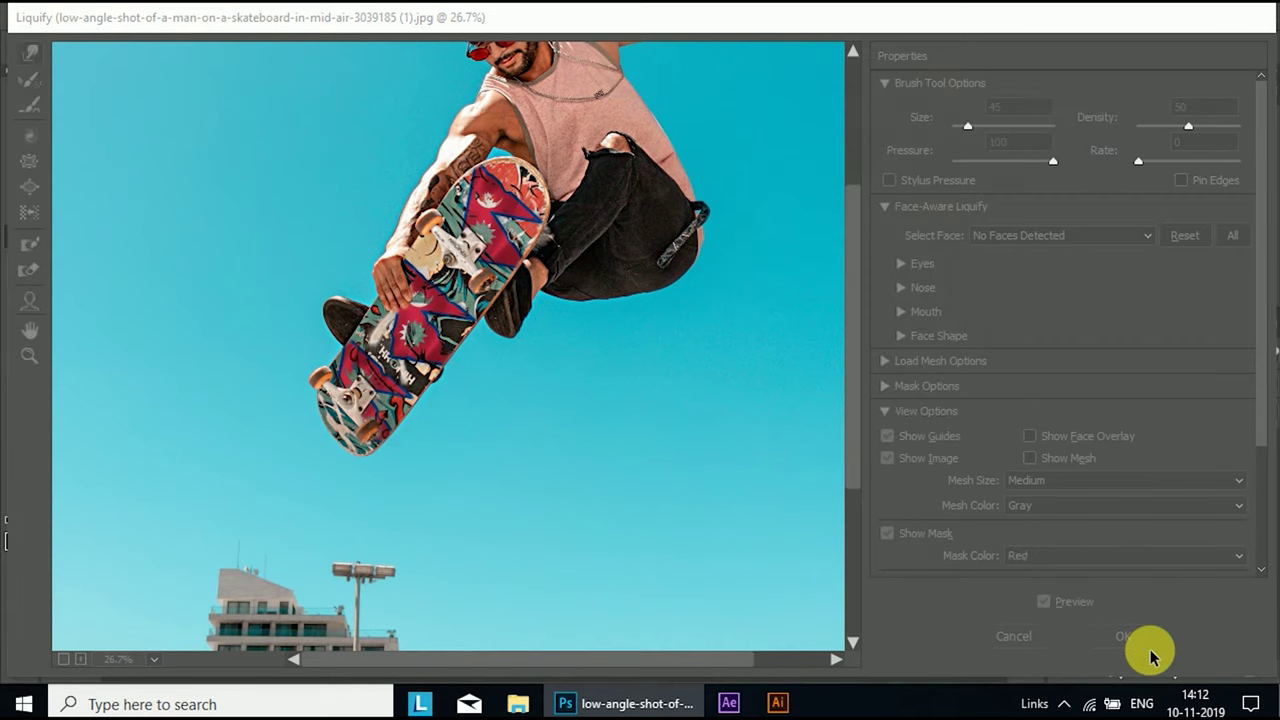
scroll(548, 372, down, 2)
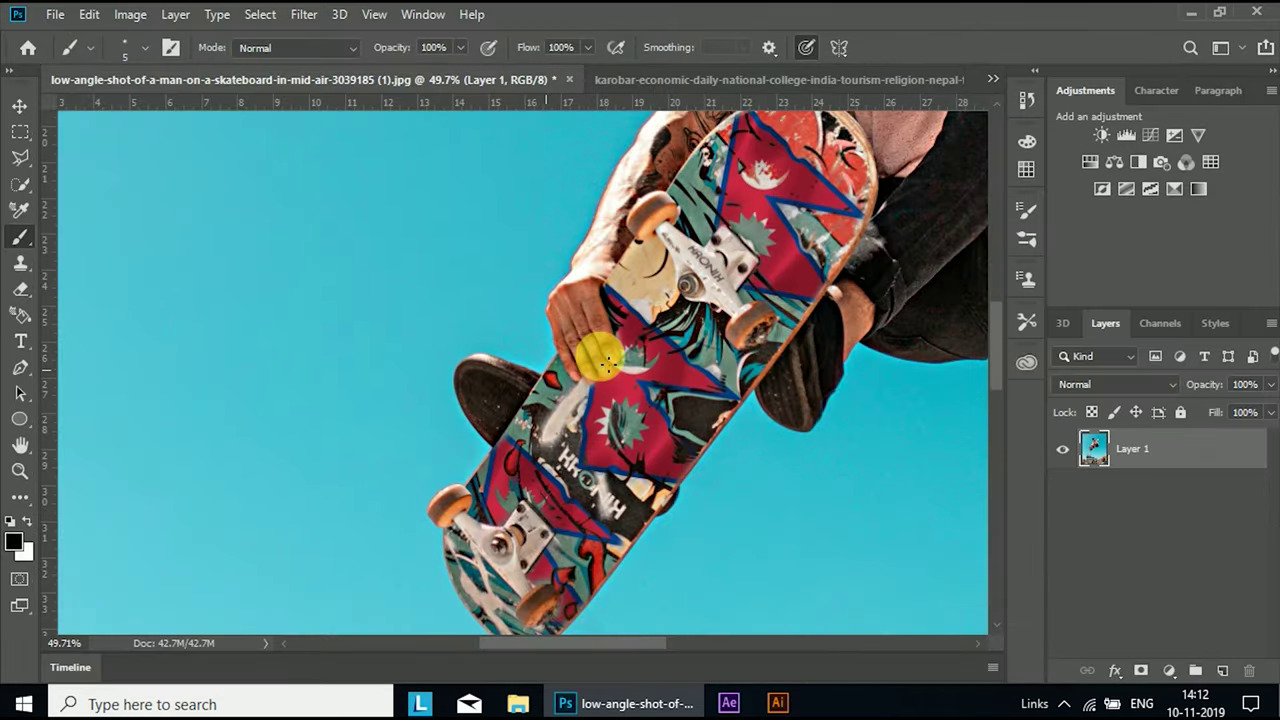
scroll(598, 358, down, 2)
scroll(604, 362, up, 1)
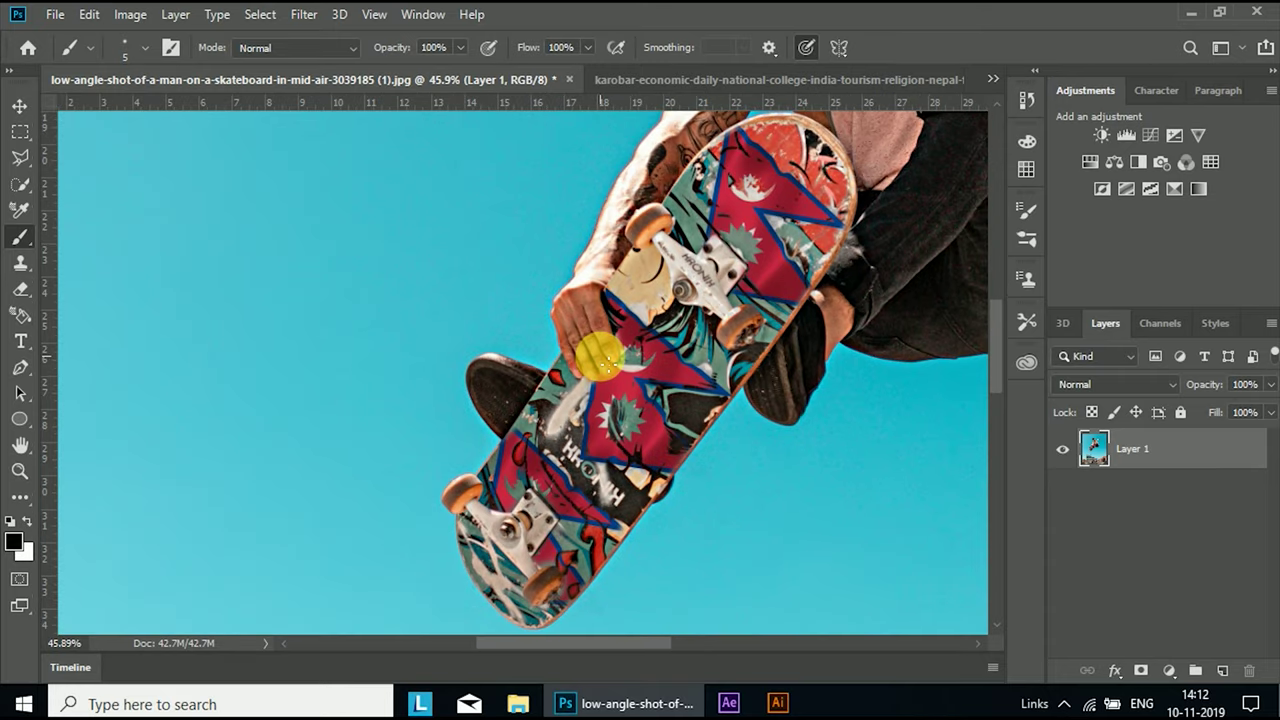
scroll(600, 362, down, 3)
scroll(640, 340, up, 1)
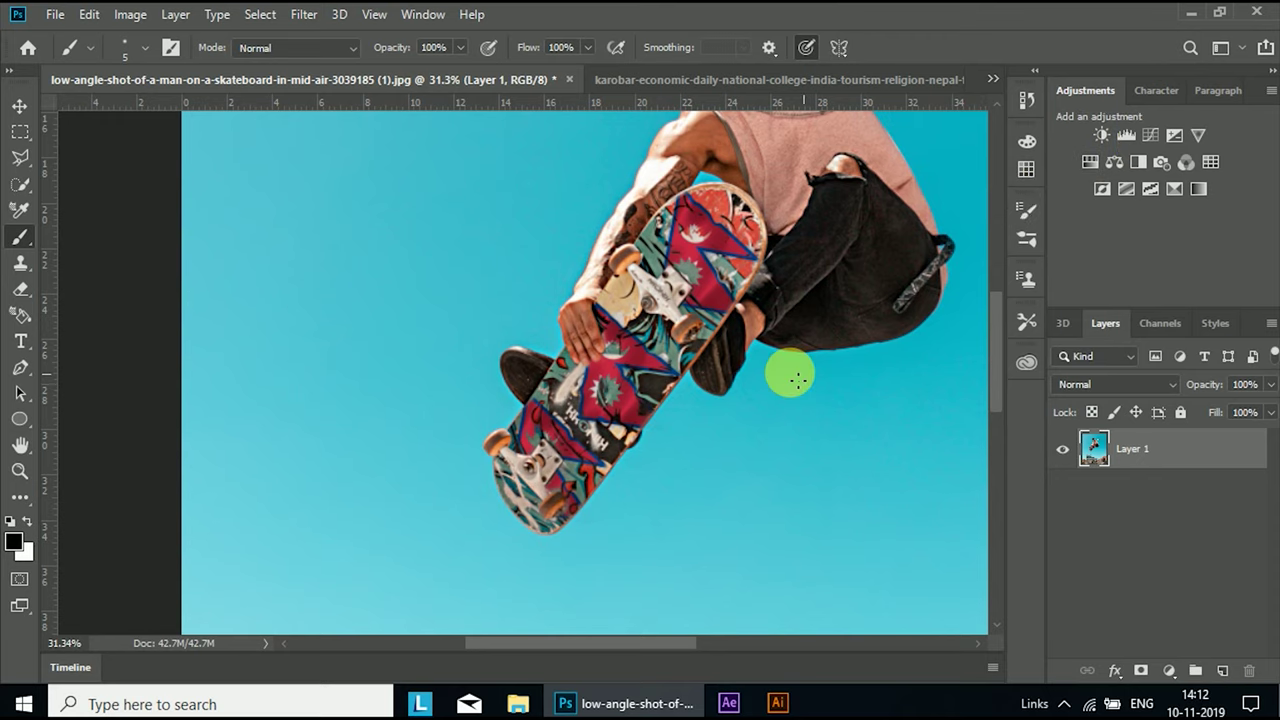
scroll(797, 378, down, 3)
scroll(709, 363, down, 3)
scroll(700, 363, up, 2)
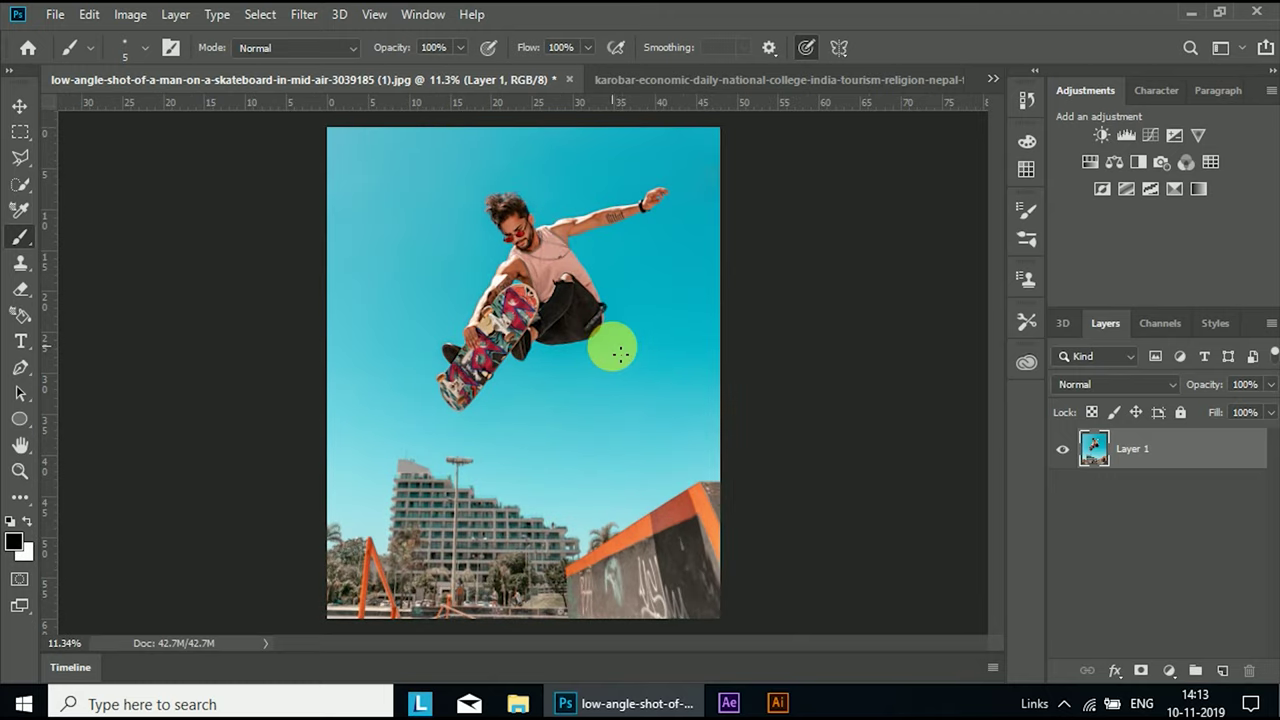